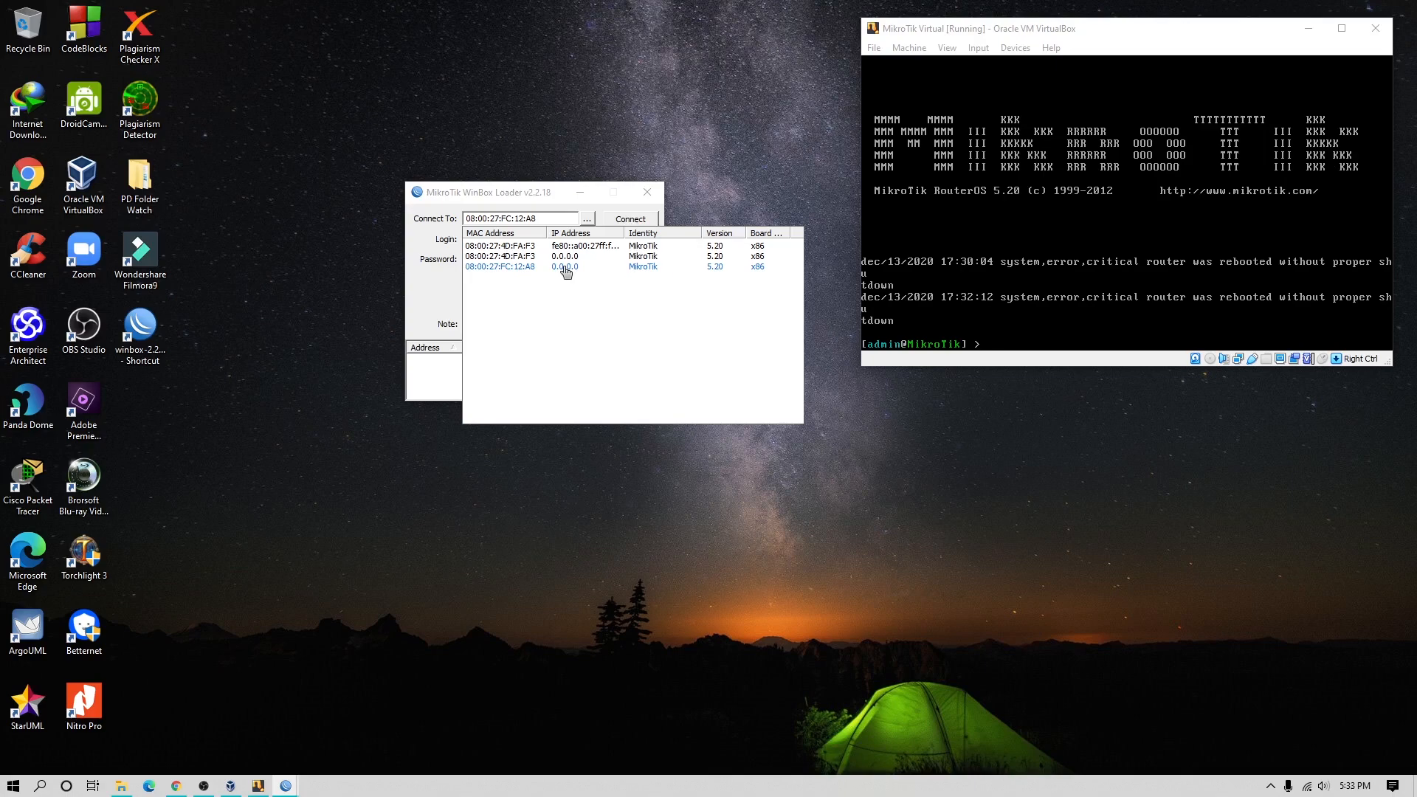
# Try to connect to the router through the IP address 0.0.0.0.
pyautogui.click(565, 269)
pyautogui.click(630, 219)
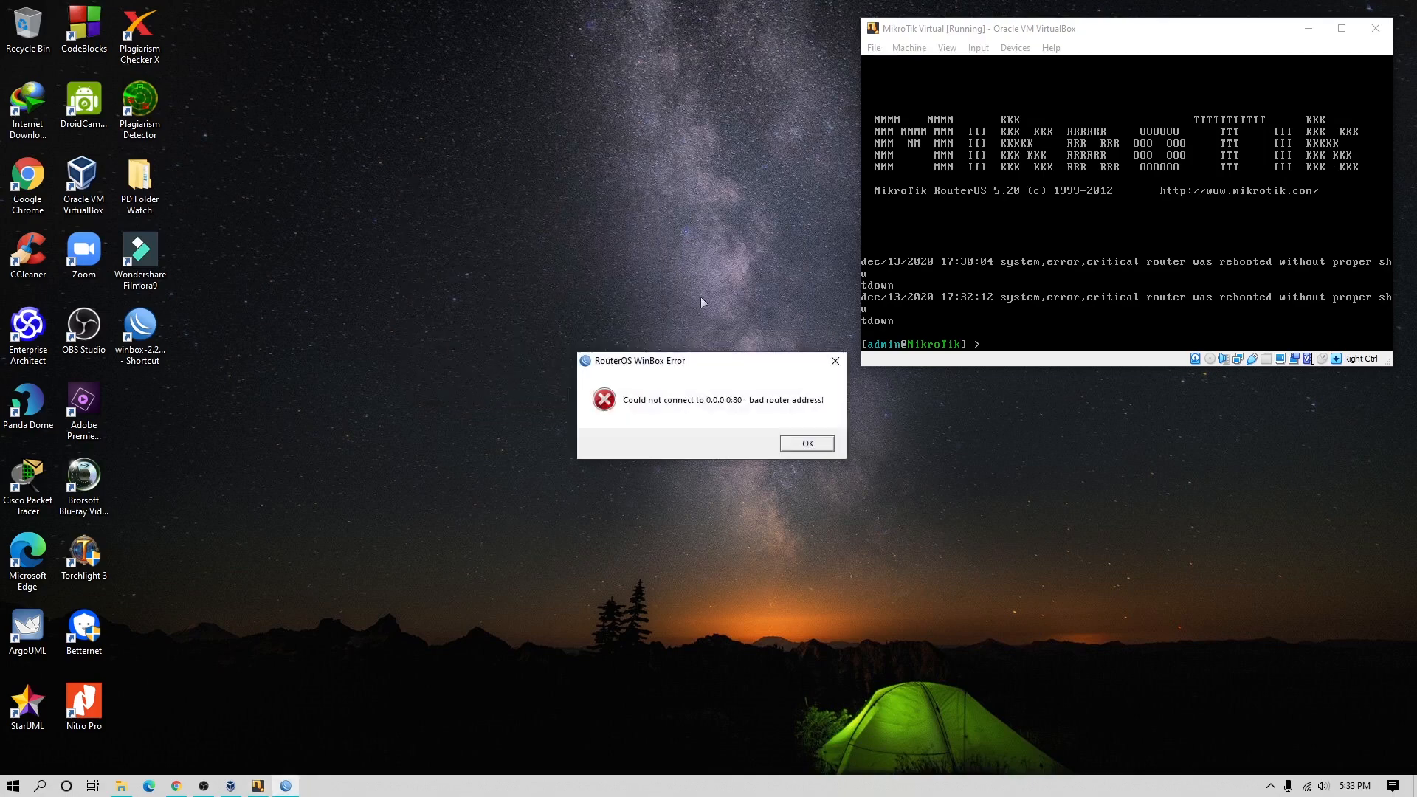
pyautogui.click(810, 445)
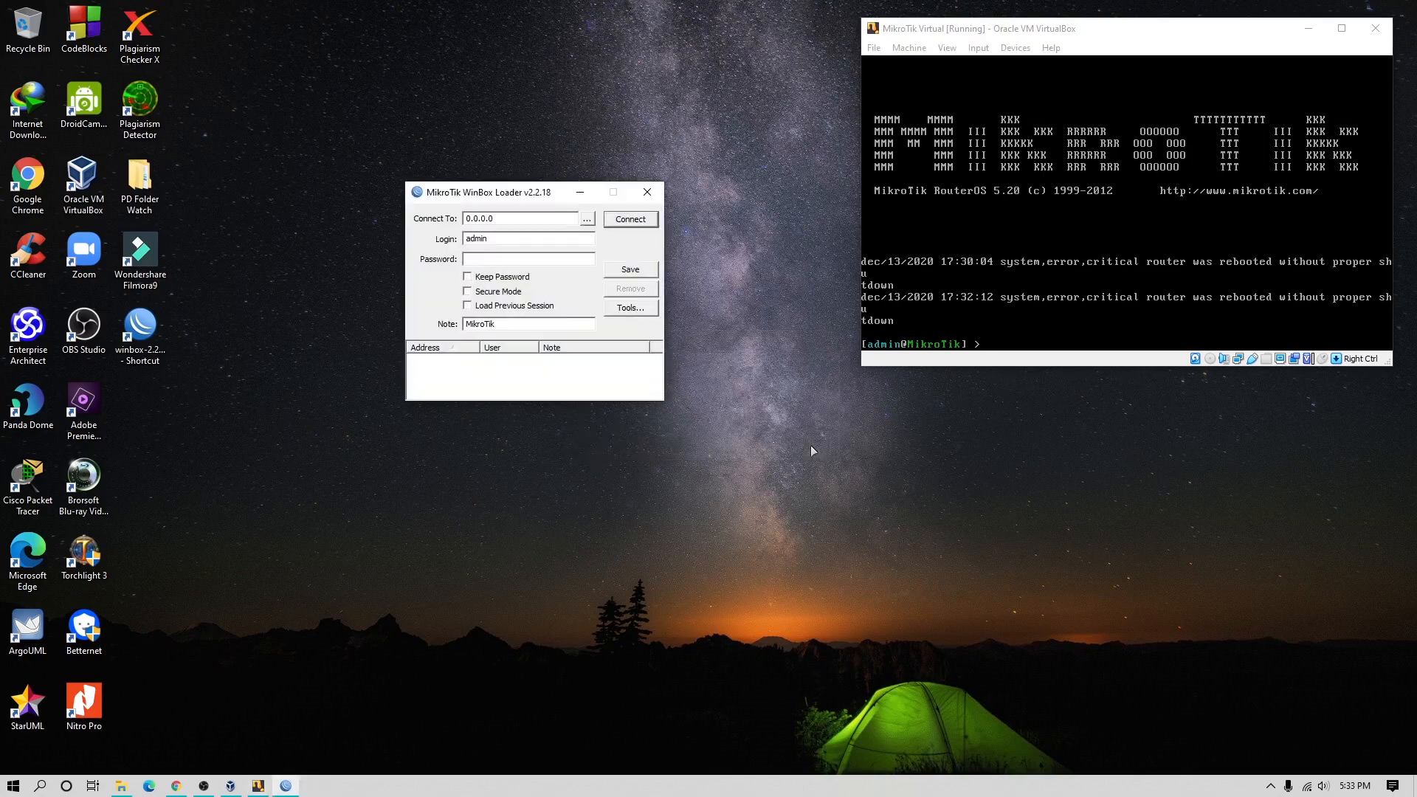
# Connect to the MikroTik router through its MAC address 08:00:27:4D:FA:F3 and maximize the session window.
pyautogui.click(586, 219)
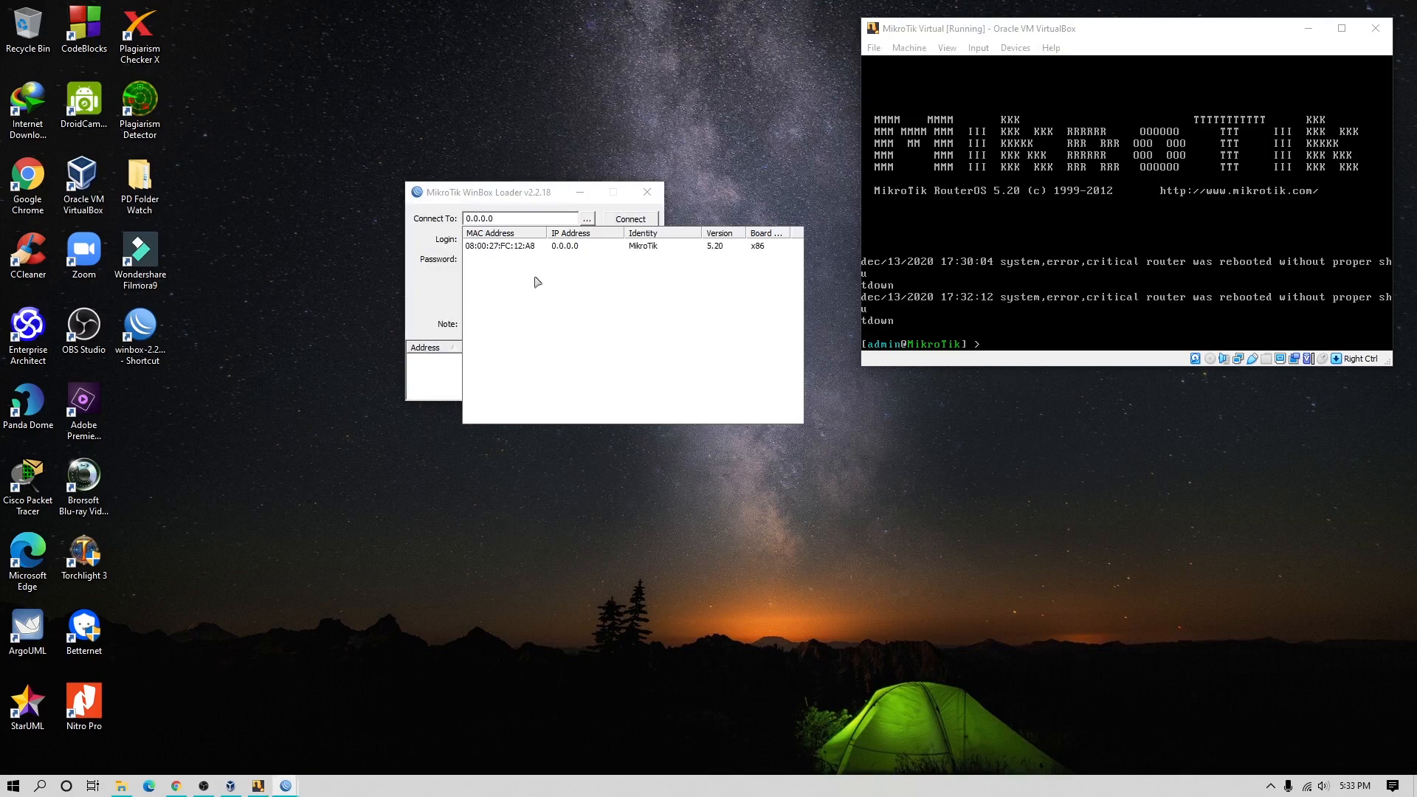
pyautogui.click(520, 256)
pyautogui.click(630, 219)
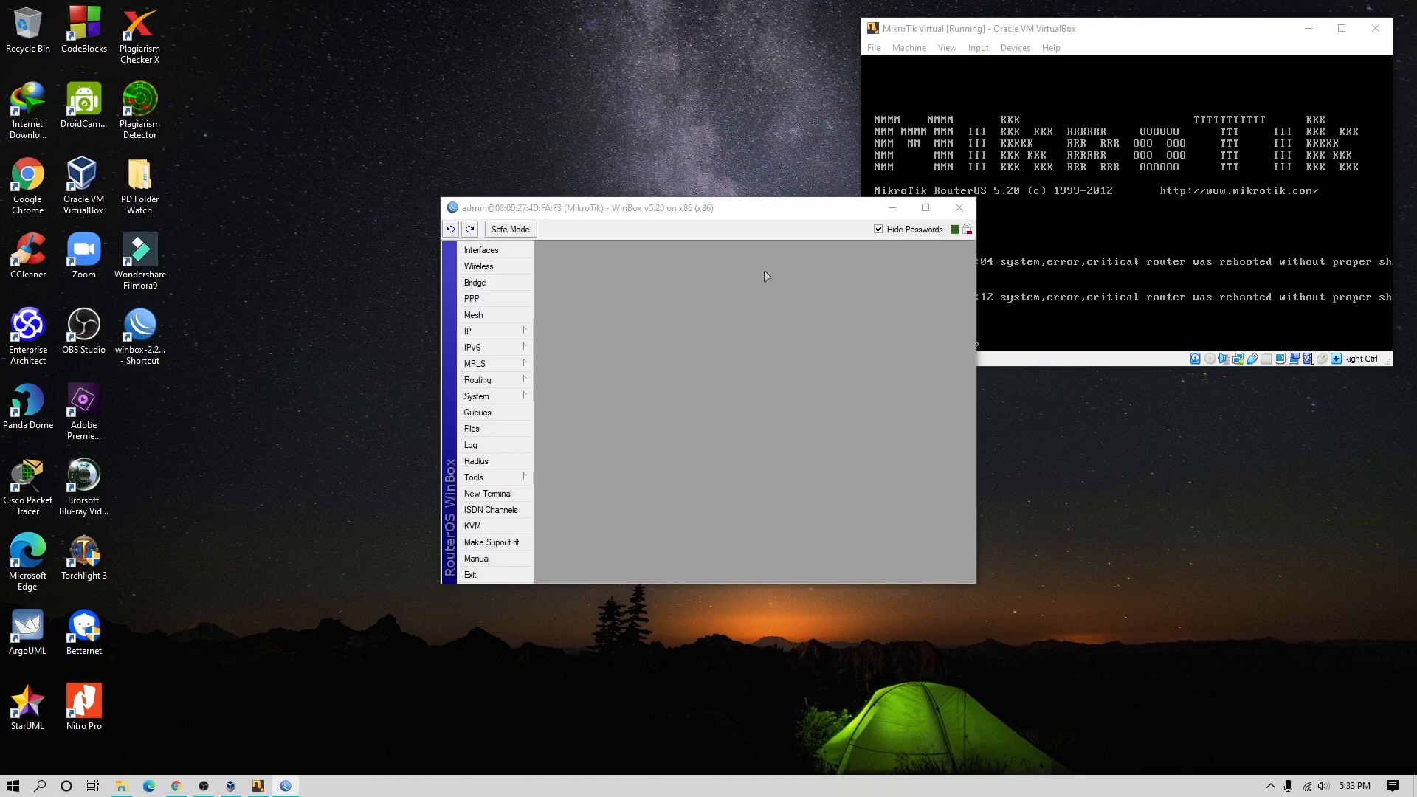
pyautogui.click(926, 209)
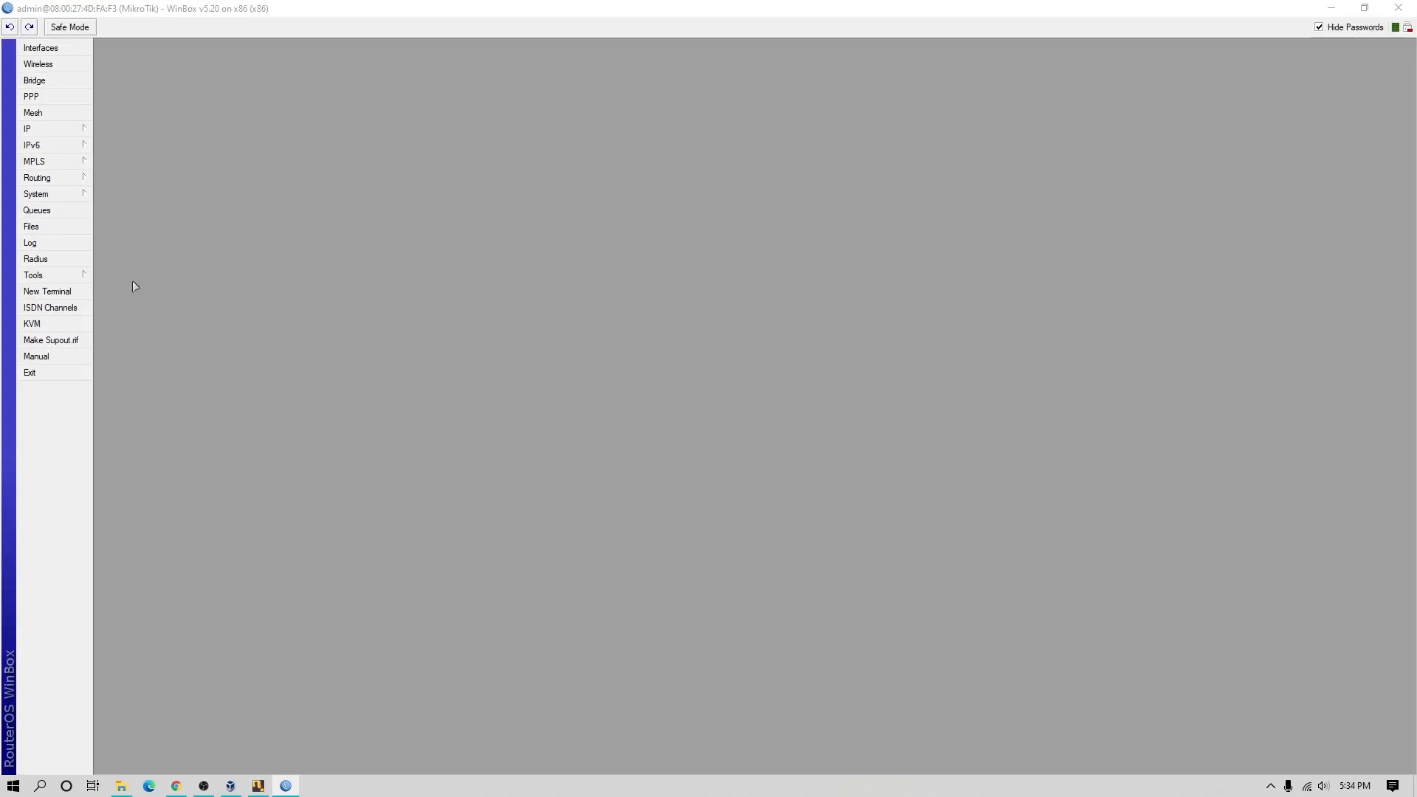
# Open a new terminal, place it in the upper part of the workspace beside the menu and make it taller.
pyautogui.click(68, 293)
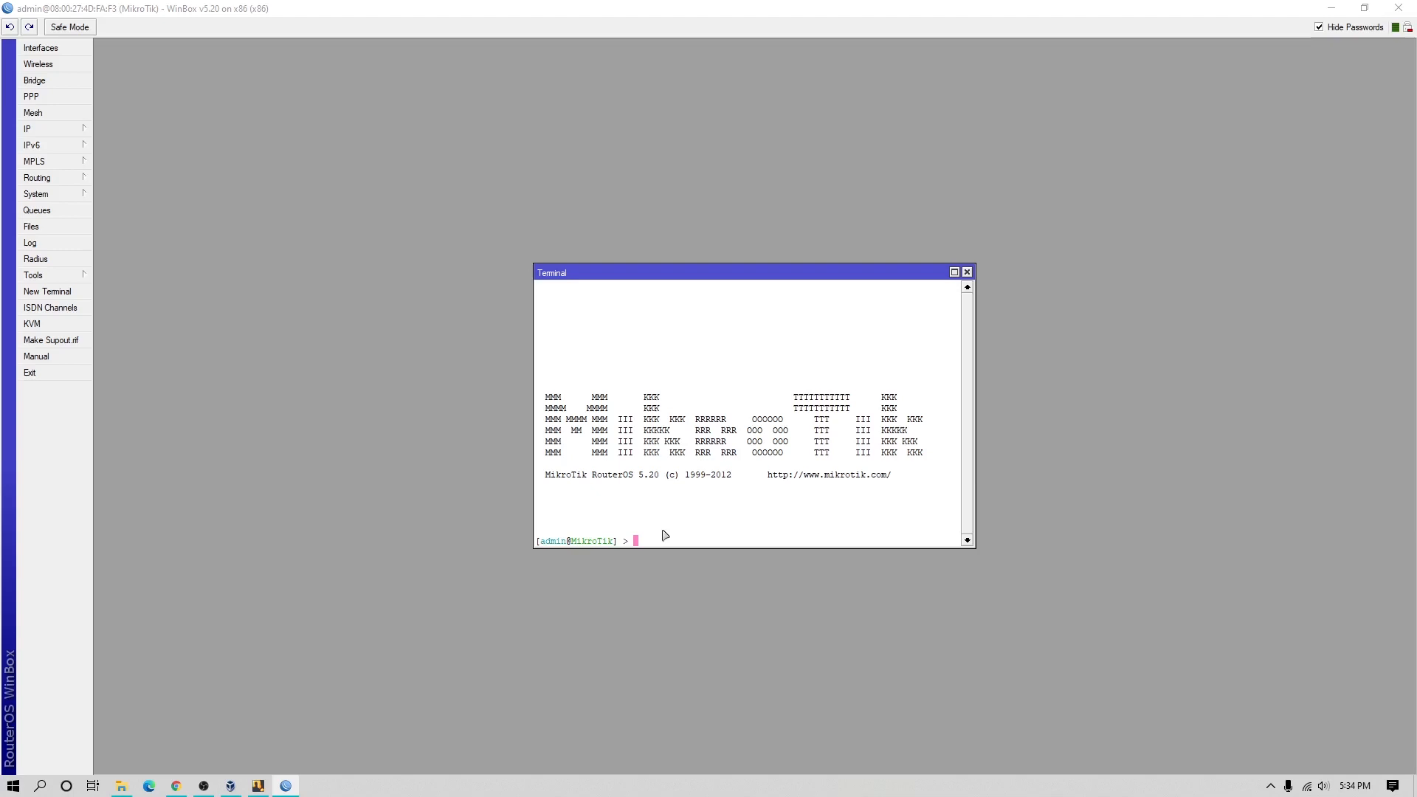
pyautogui.moveTo(620, 274); pyautogui.dragTo(342, 50)
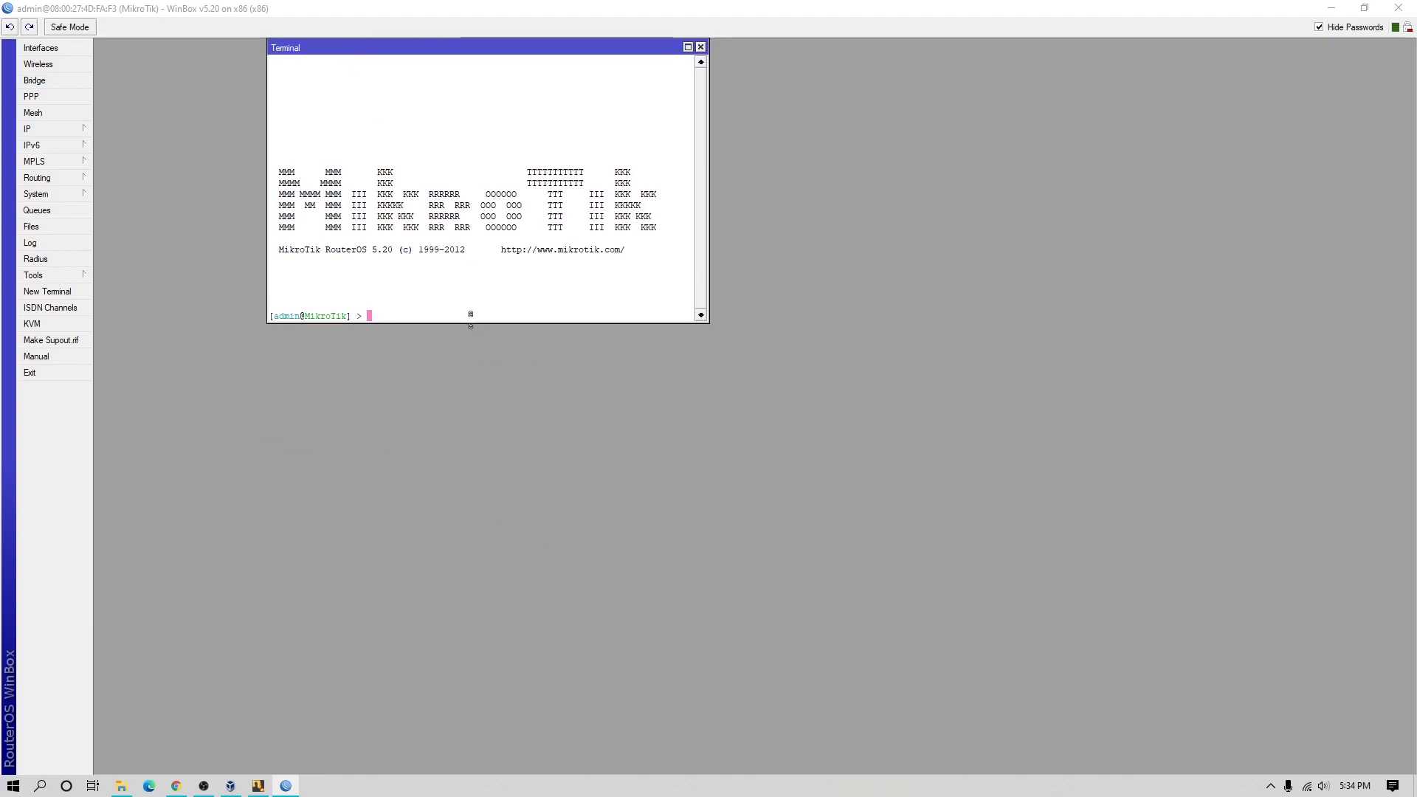
pyautogui.moveTo(468, 323); pyautogui.dragTo(479, 633)
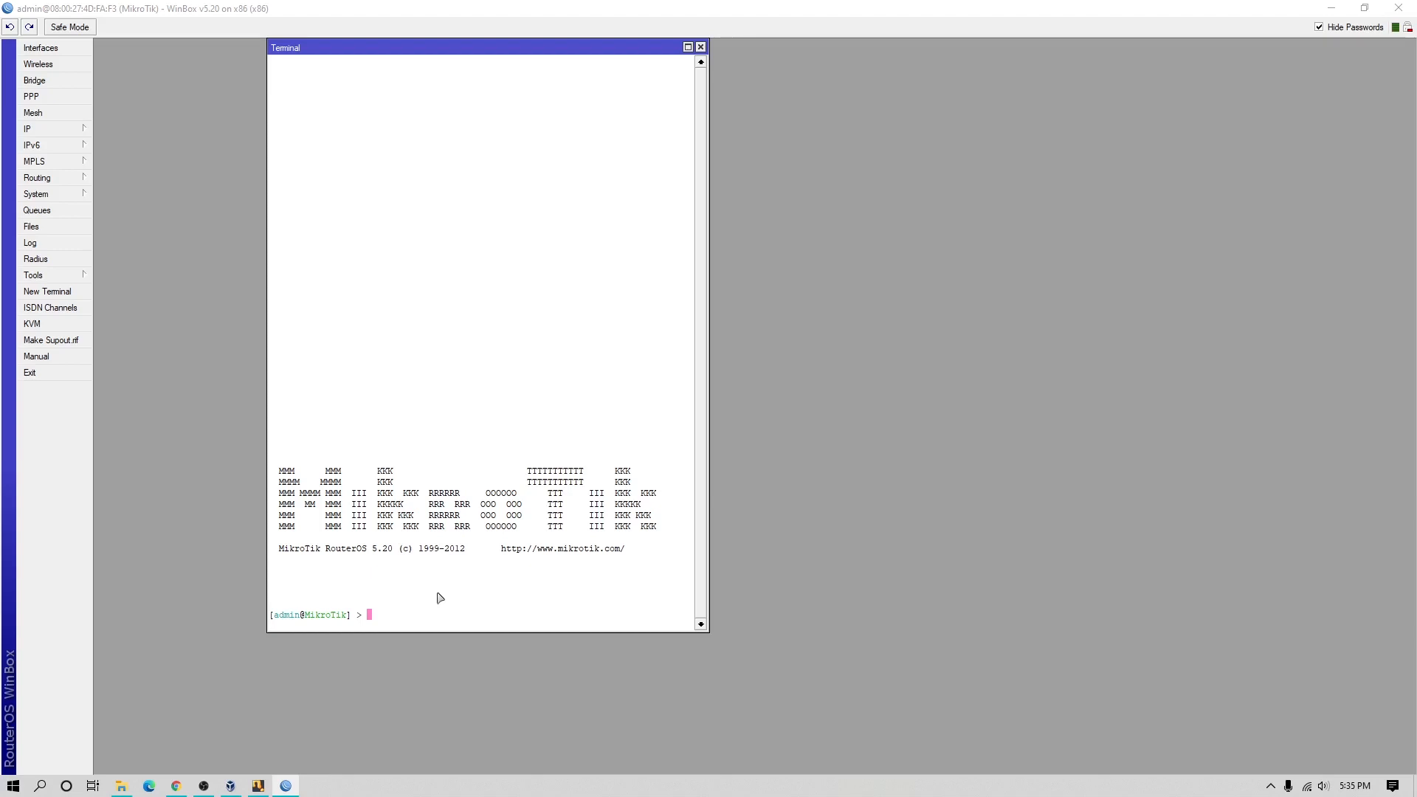
# Print the interface list in the terminal and rename interface 0 to Internet with the interface set command.
pyautogui.write('interface print')
pyautogui.press('Return')
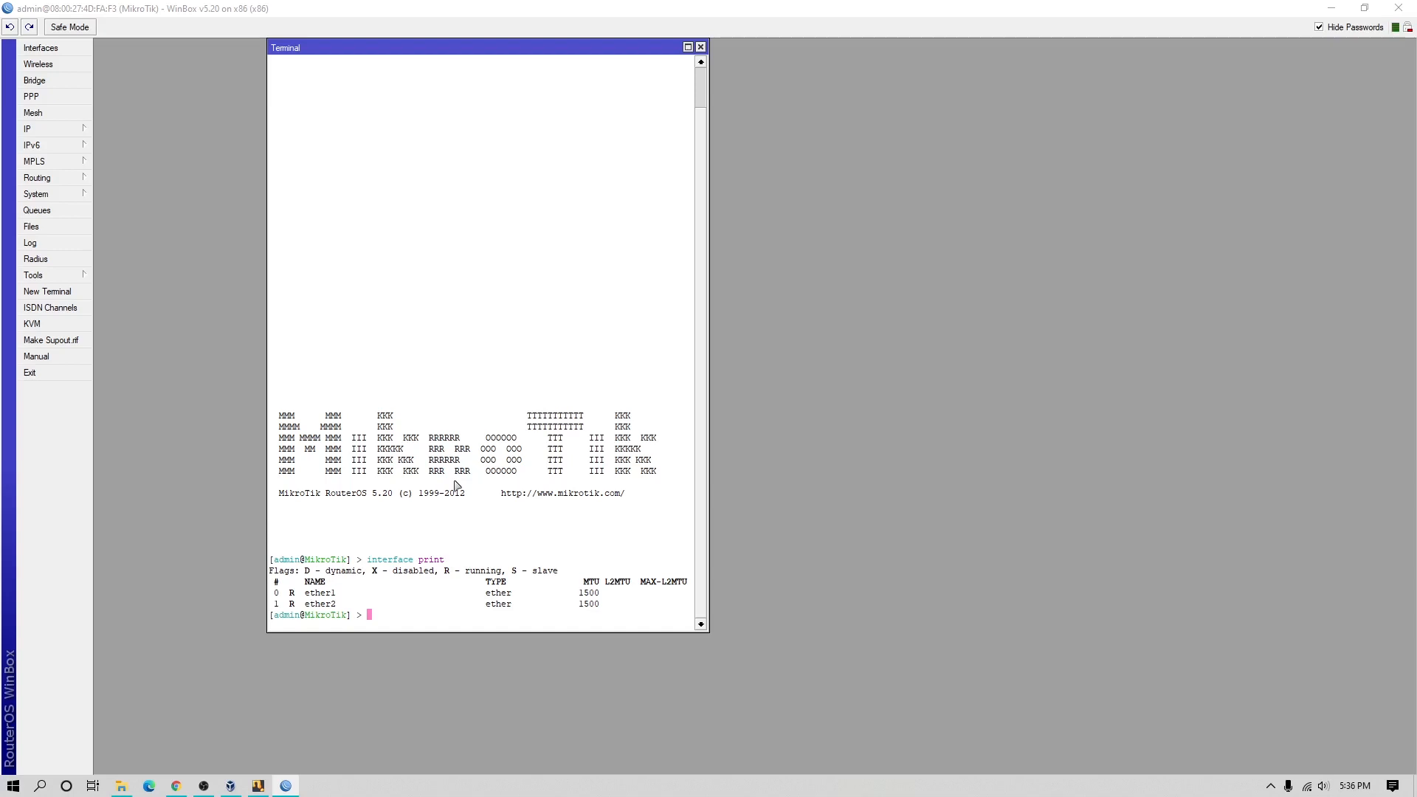
pyautogui.write('interface st ')
pyautogui.write('0 n')
pyautogui.press('Left')
pyautogui.press('Left')
pyautogui.press('Left')
pyautogui.press('Left')
pyautogui.press('Left')
pyautogui.write('e')
pyautogui.press('Right')
pyautogui.press('Right')
pyautogui.press('Right')
pyautogui.press('Right')
pyautogui.press('Right')
pyautogui.write('ame=')
pyautogui.write('Internet')
pyautogui.press('Return')
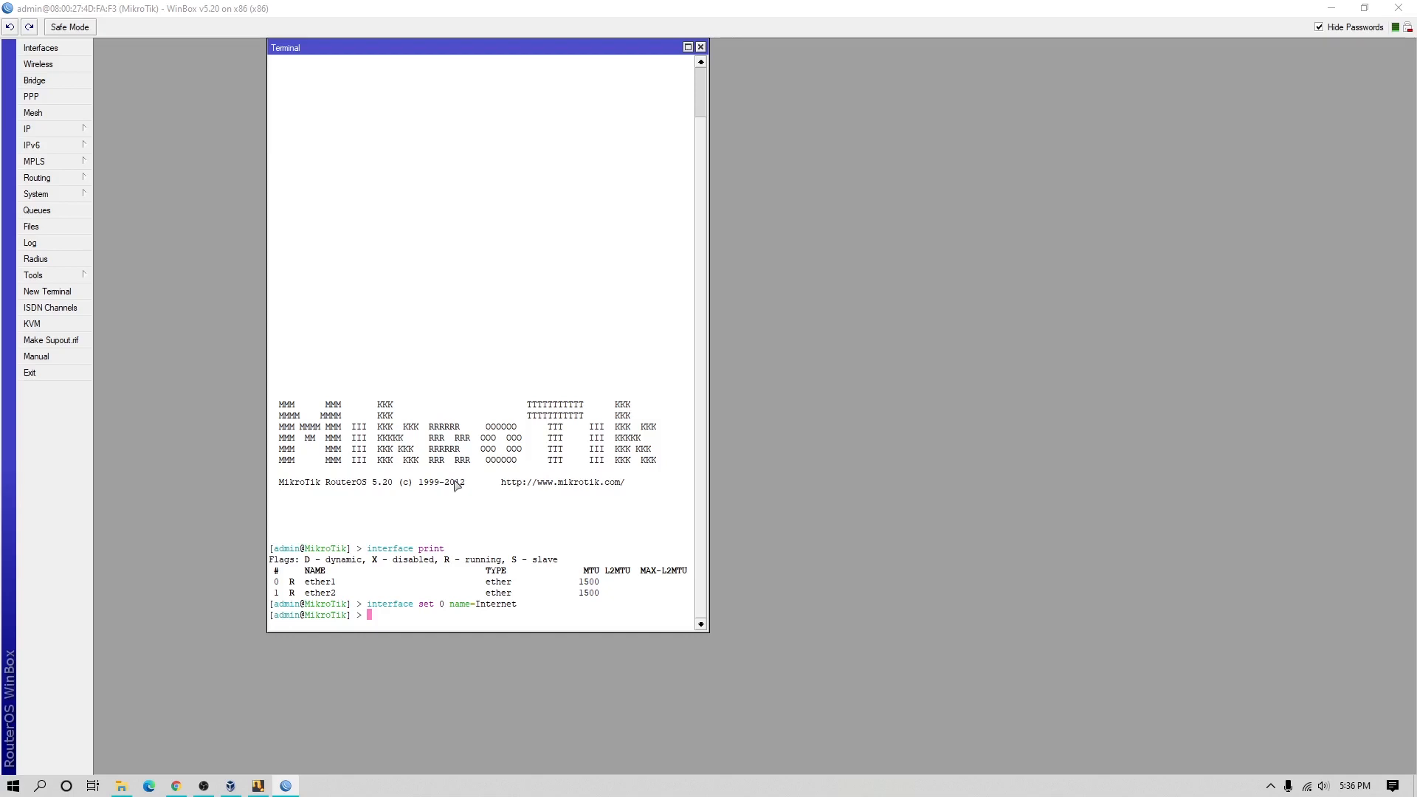
# Rename interface 1 to PcSaya by reusing the previous interface set command, and print the interface list again.
pyautogui.press('Up')
pyautogui.press('Left')
pyautogui.press('Left')
pyautogui.press('Left')
pyautogui.press('Left')
pyautogui.press('Left')
pyautogui.press('Left')
pyautogui.press('Left')
pyautogui.press('Left')
pyautogui.press('Left')
pyautogui.press('Left')
pyautogui.press('Left')
pyautogui.press('Left')
pyautogui.press('Left')
pyautogui.press('Left')
pyautogui.press('BackSpace')
pyautogui.write('1')
pyautogui.press('Right')
pyautogui.press('Right')
pyautogui.press('Right')
pyautogui.press('Right')
pyautogui.press('Right')
pyautogui.press('Right')
pyautogui.press('Right')
pyautogui.press('Right')
pyautogui.press('Right')
pyautogui.press('Right')
pyautogui.press('Right')
pyautogui.press('Right')
pyautogui.press('Right')
pyautogui.press('Right')
pyautogui.press('BackSpace')
pyautogui.press('BackSpace')
pyautogui.press('BackSpace')
pyautogui.press('BackSpace')
pyautogui.press('BackSpace')
pyautogui.press('BackSpace')
pyautogui.press('BackSpace')
pyautogui.press('BackSpace')
pyautogui.write('pc')
pyautogui.press('BackSpace')
pyautogui.press('BackSpace')
pyautogui.write('PcSaya')
pyautogui.press('Return')
pyautogui.write('interface print')
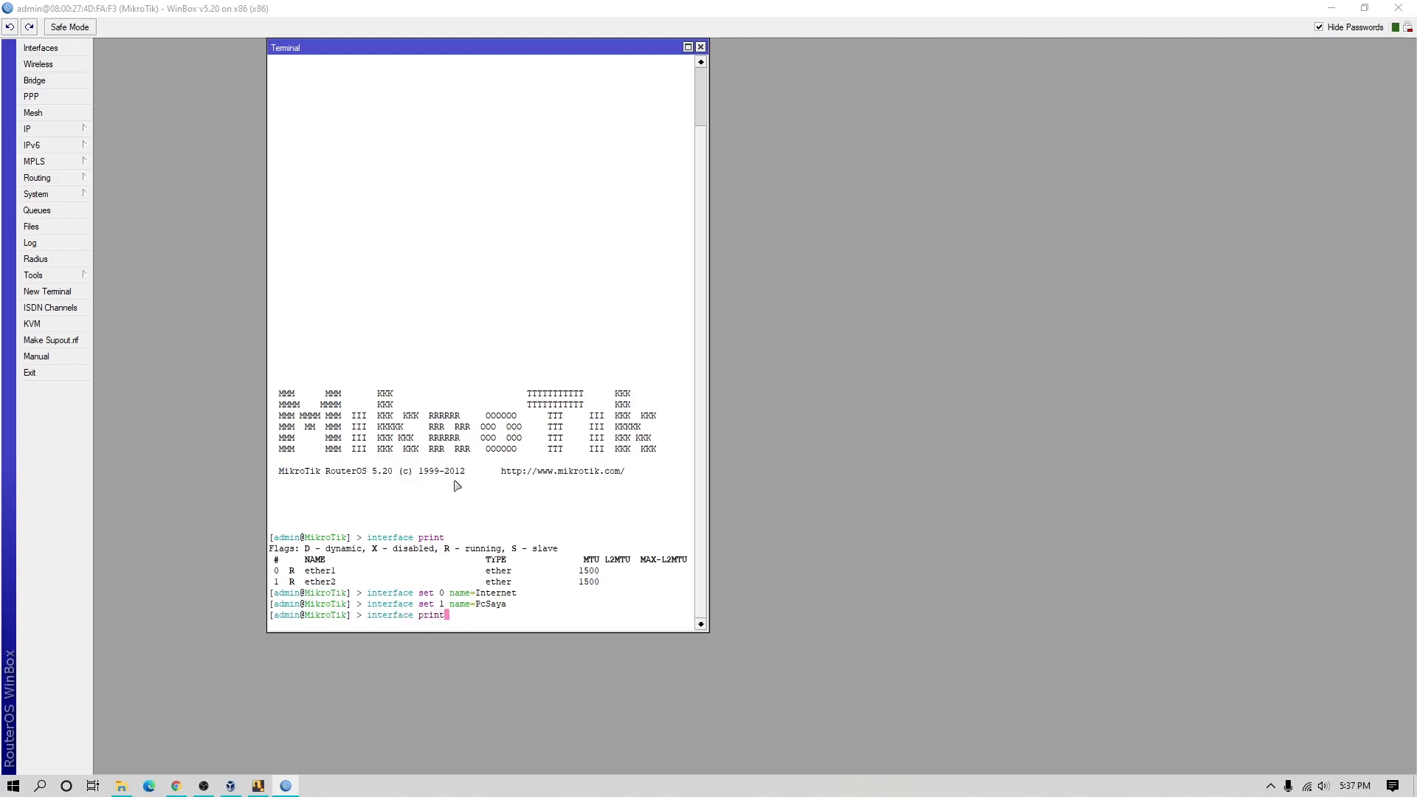
pyautogui.press('Return')
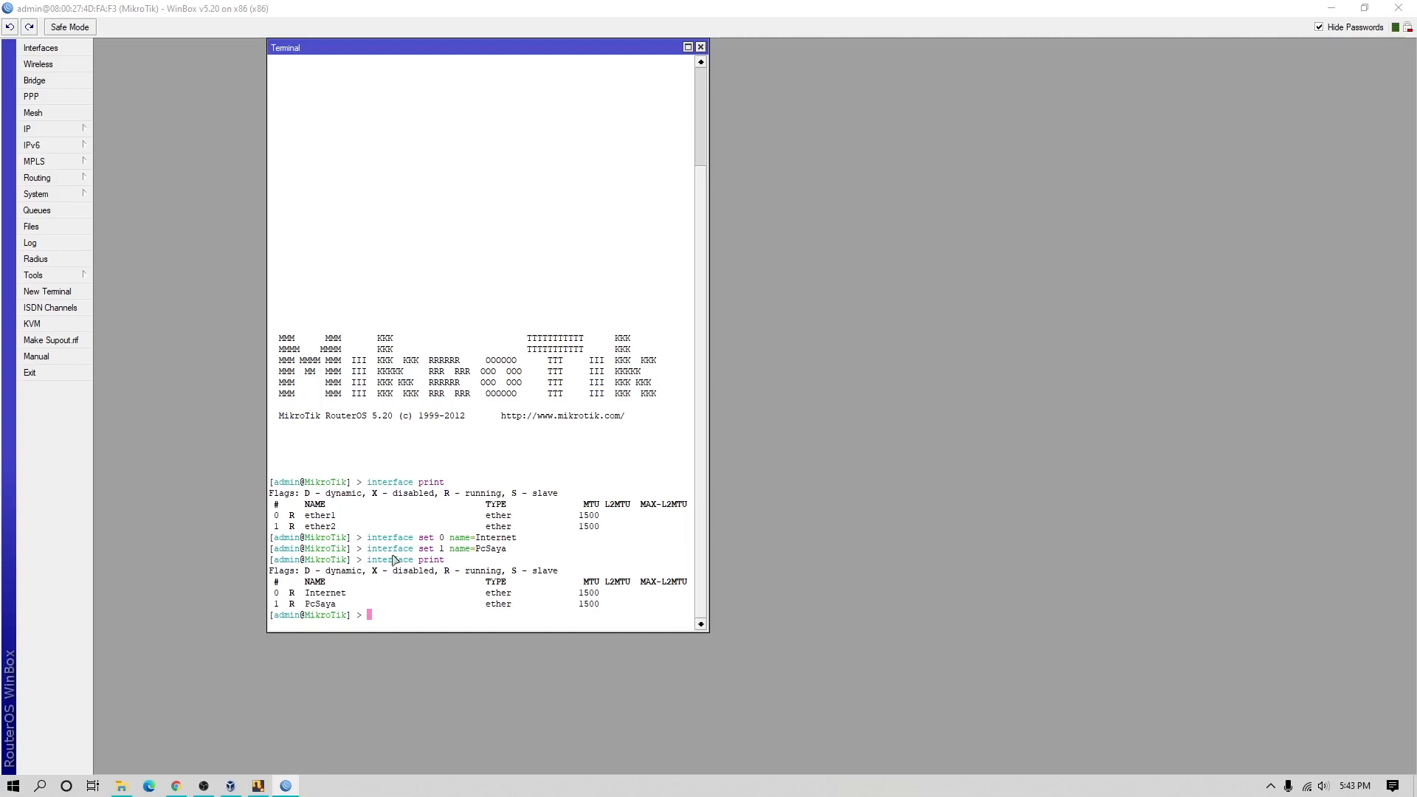
# Add the IP address 192.168.10.2/24 to the Internet interface with the ip address add command.
pyautogui.write('ip add ')
pyautogui.write('add')
pyautogui.press('BackSpace')
pyautogui.press('BackSpace')
pyautogui.press('BackSpace')
pyautogui.press('BackSpace')
pyautogui.press('BackSpace')
pyautogui.write('dre')
pyautogui.press('Tab')
pyautogui.write('add address=')
pyautogui.write('192.168.10.2/24')
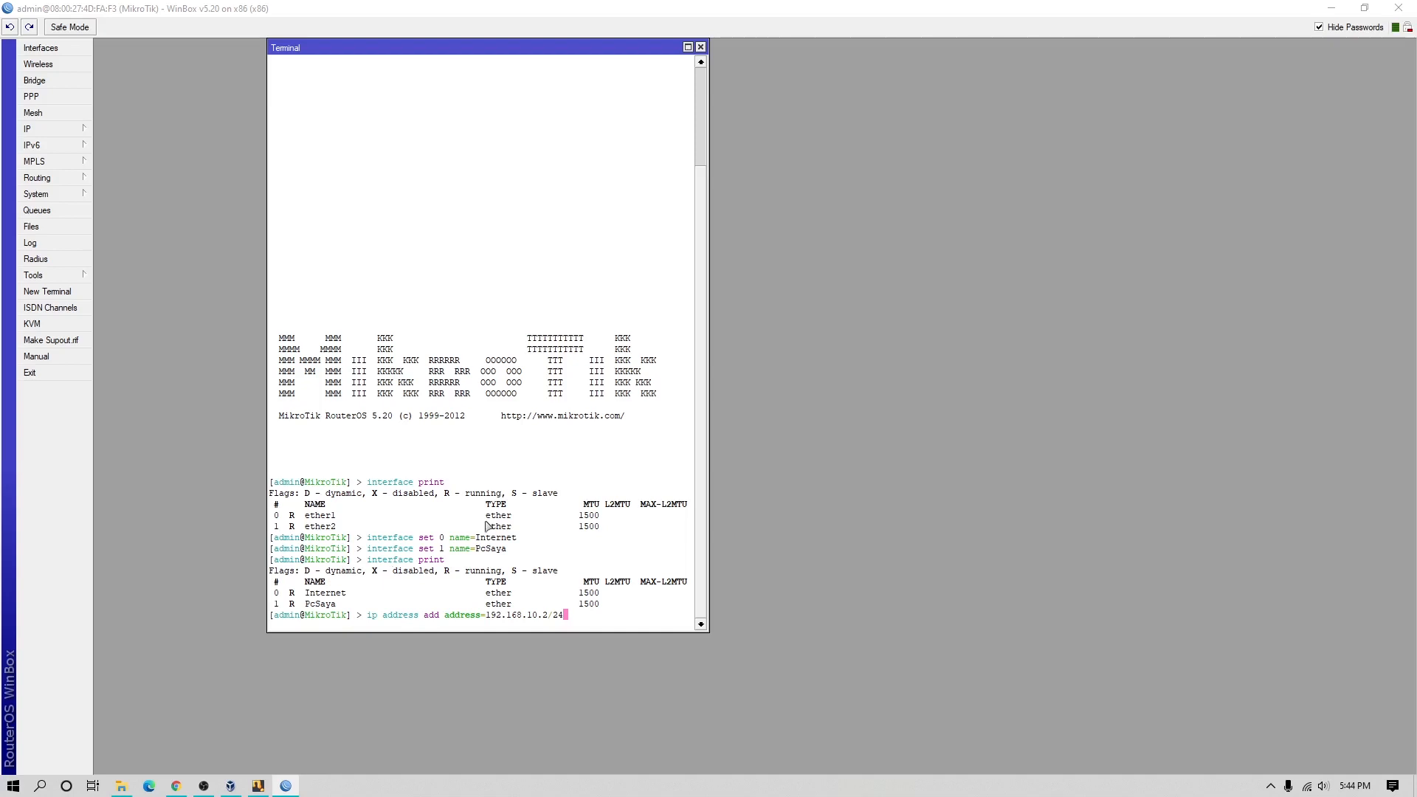
pyautogui.write('interface=Inter')
pyautogui.press('Tab')
pyautogui.press('Return')
# Add the IP address 192.168.11.1/24 to the PcSaya interface by adapting the previous command, and print the address list.
pyautogui.press('Up')
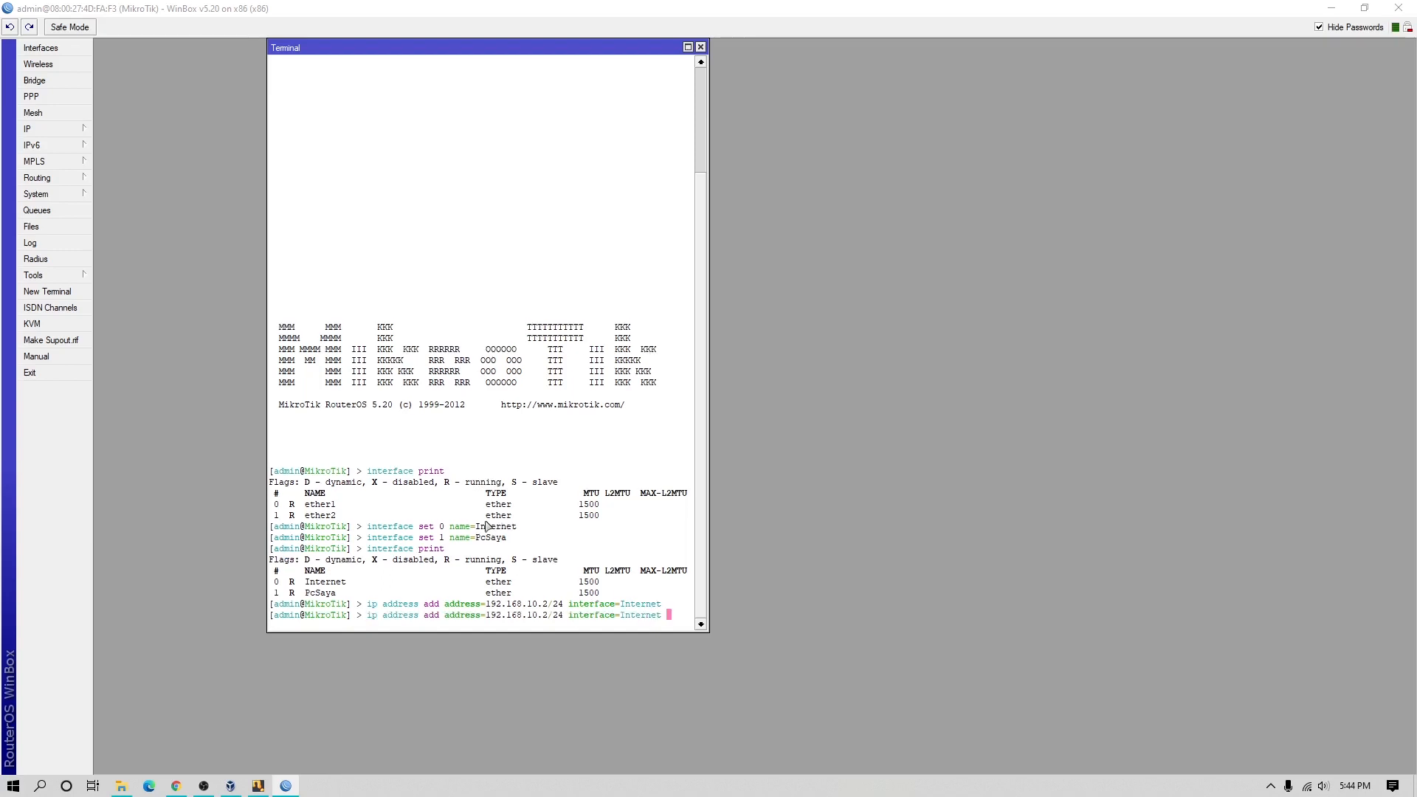
pyautogui.press('Left')
pyautogui.press('Left')
pyautogui.press('Left')
pyautogui.press('Left')
pyautogui.press('Left')
pyautogui.press('Left')
pyautogui.press('Left')
pyautogui.press('Left')
pyautogui.press('Left')
pyautogui.press('Left')
pyautogui.press('Left')
pyautogui.press('Left')
pyautogui.press('Left')
pyautogui.press('Left')
pyautogui.press('Left')
pyautogui.press('Left')
pyautogui.press('Left')
pyautogui.press('Left')
pyautogui.press('Left')
pyautogui.press('Left')
pyautogui.press('Left')
pyautogui.press('BackSpace')
pyautogui.press('Left')
pyautogui.press('Left')
pyautogui.press('BackSpace')
pyautogui.press('Delete')
pyautogui.write('11')
pyautogui.press('Right')
pyautogui.write('1')
pyautogui.press('Right')
pyautogui.press('Right')
pyautogui.press('Right')
pyautogui.press('Right')
pyautogui.press('Right')
pyautogui.press('Right')
pyautogui.press('Right')
pyautogui.press('Right')
pyautogui.press('Right')
pyautogui.press('Right')
pyautogui.press('Right')
pyautogui.press('Right')
pyautogui.press('Right')
pyautogui.press('Right')
pyautogui.press('Right')
pyautogui.press('Right')
pyautogui.press('Right')
pyautogui.press('Right')
pyautogui.press('Right')
pyautogui.press('Right')
pyautogui.press('BackSpace')
pyautogui.press('BackSpace')
pyautogui.press('BackSpace')
pyautogui.press('BackSpace')
pyautogui.press('BackSpace')
pyautogui.press('BackSpace')
pyautogui.press('BackSpace')
pyautogui.press('BackSpace')
pyautogui.write('PcSaya')
pyautogui.press('Return')
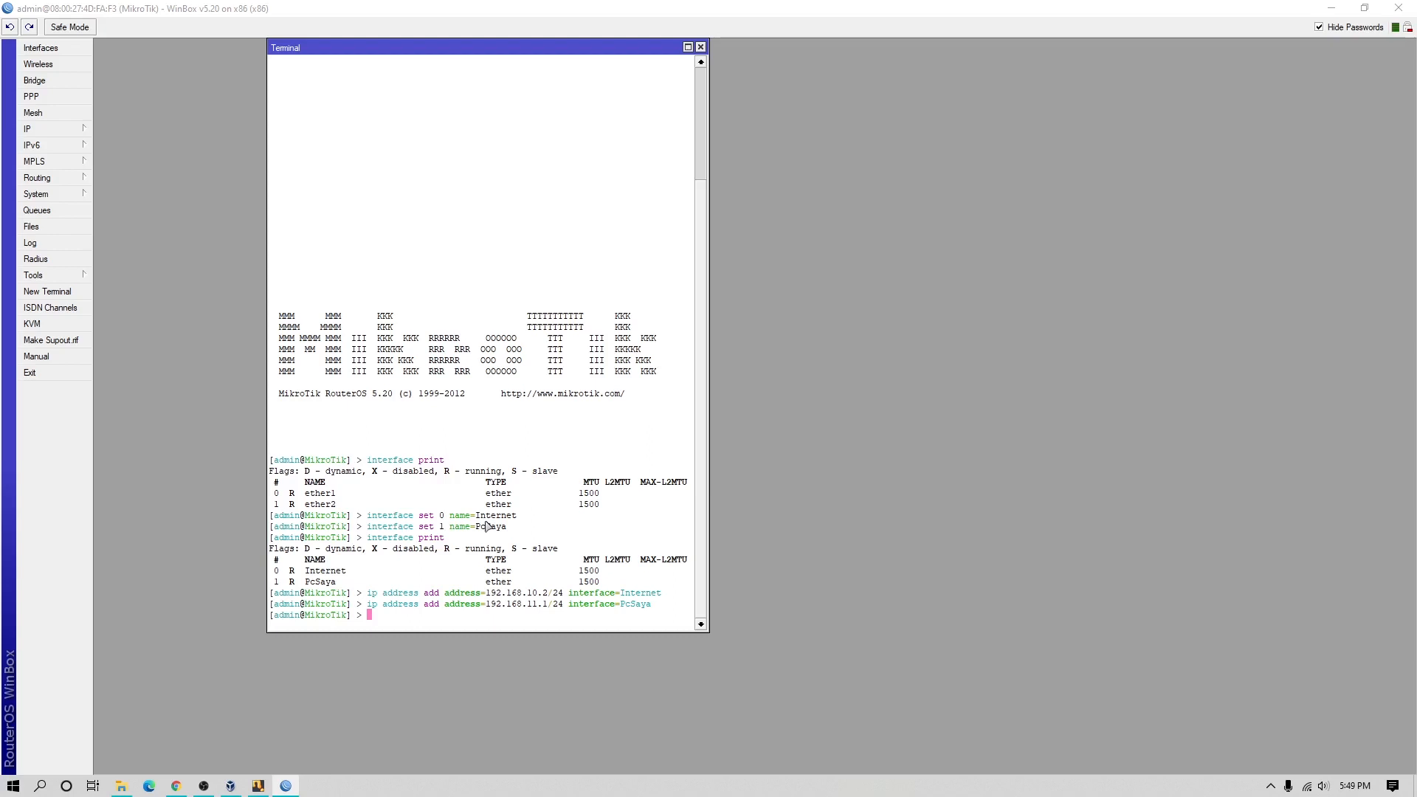
pyautogui.write('ip address print')
pyautogui.press('Return')
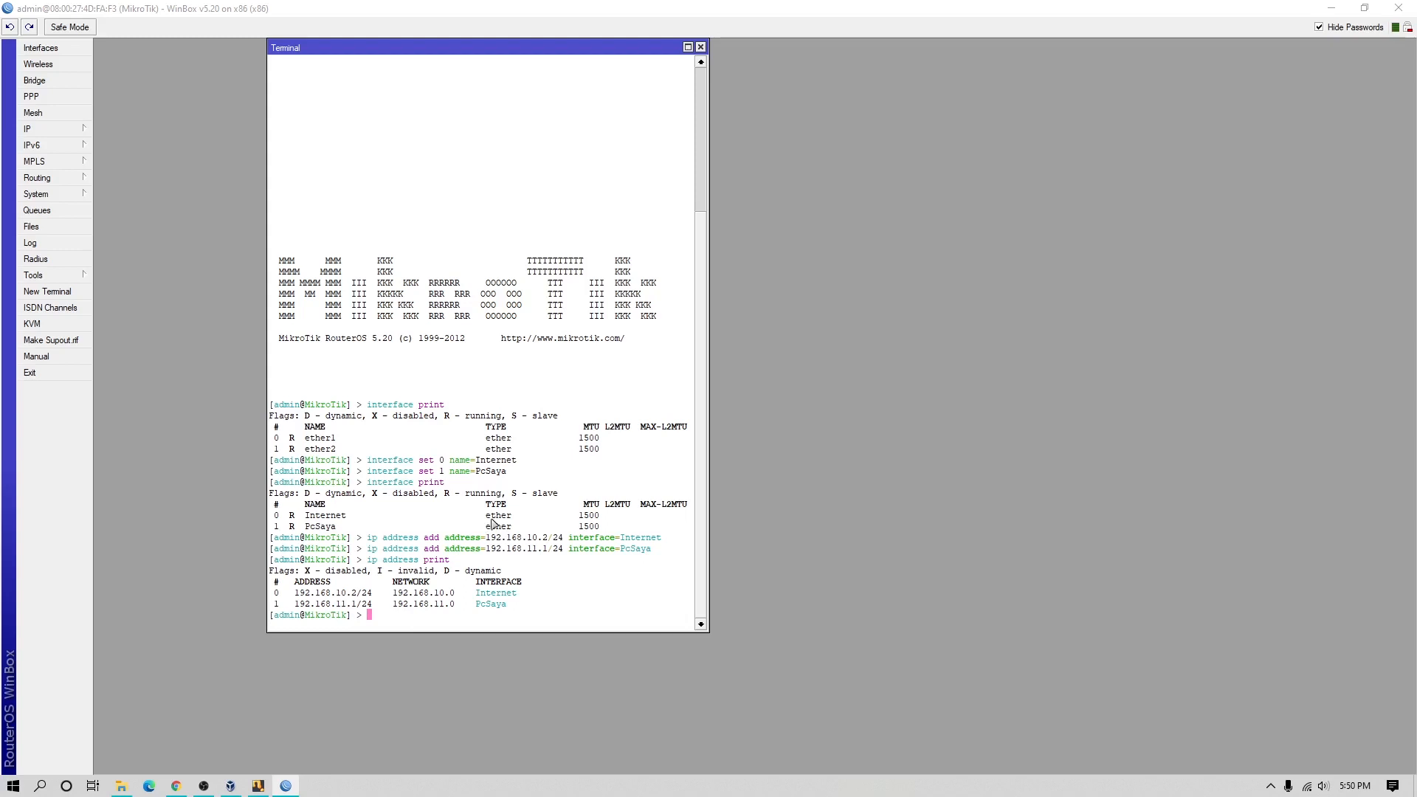
# Start the ip dhcp-server setup and choose PcSaya as the DHCP server interface.
pyautogui.write('ip dhcp-se')
pyautogui.press('Tab')
pyautogui.write('setup')
pyautogui.press('Return')
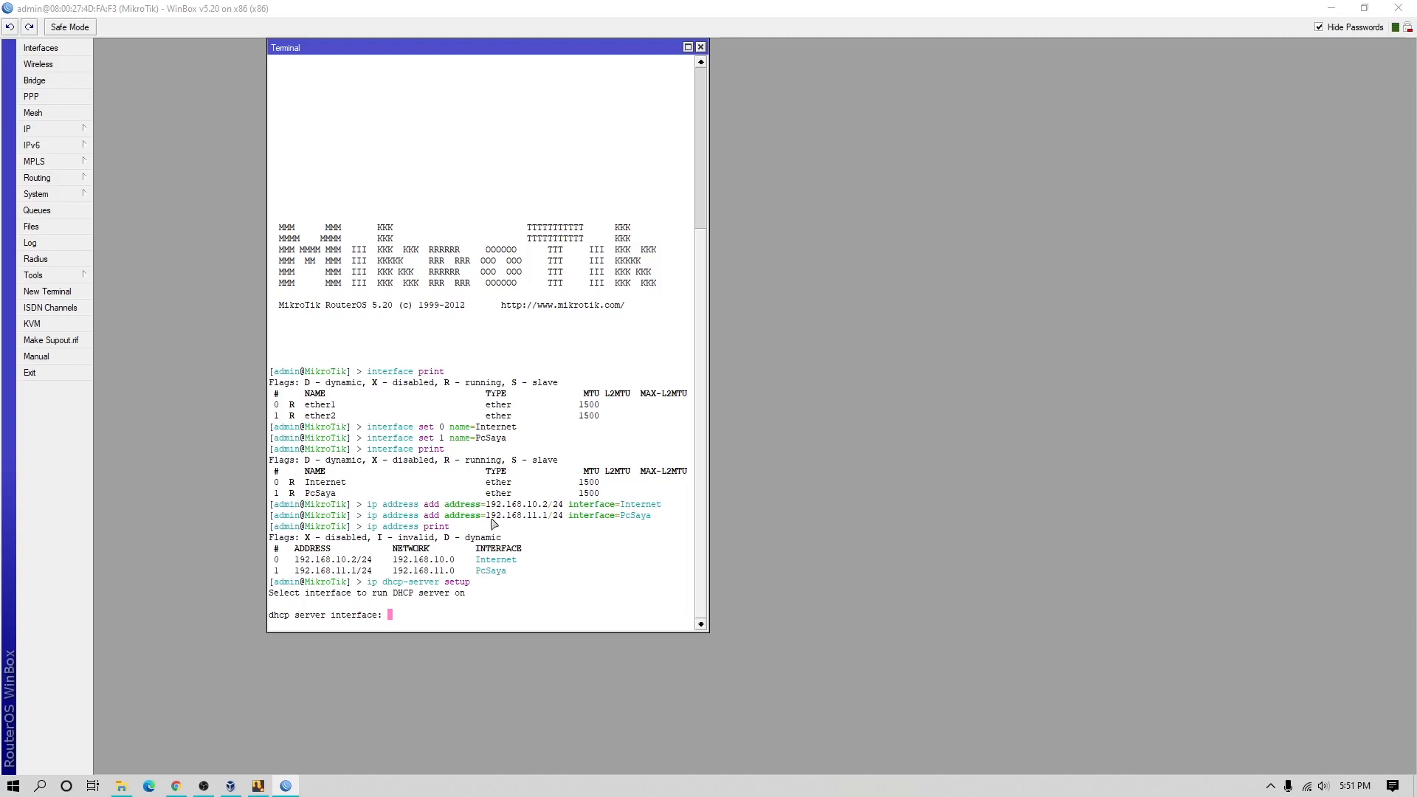
pyautogui.write('PcSaya')
pyautogui.press('Return')
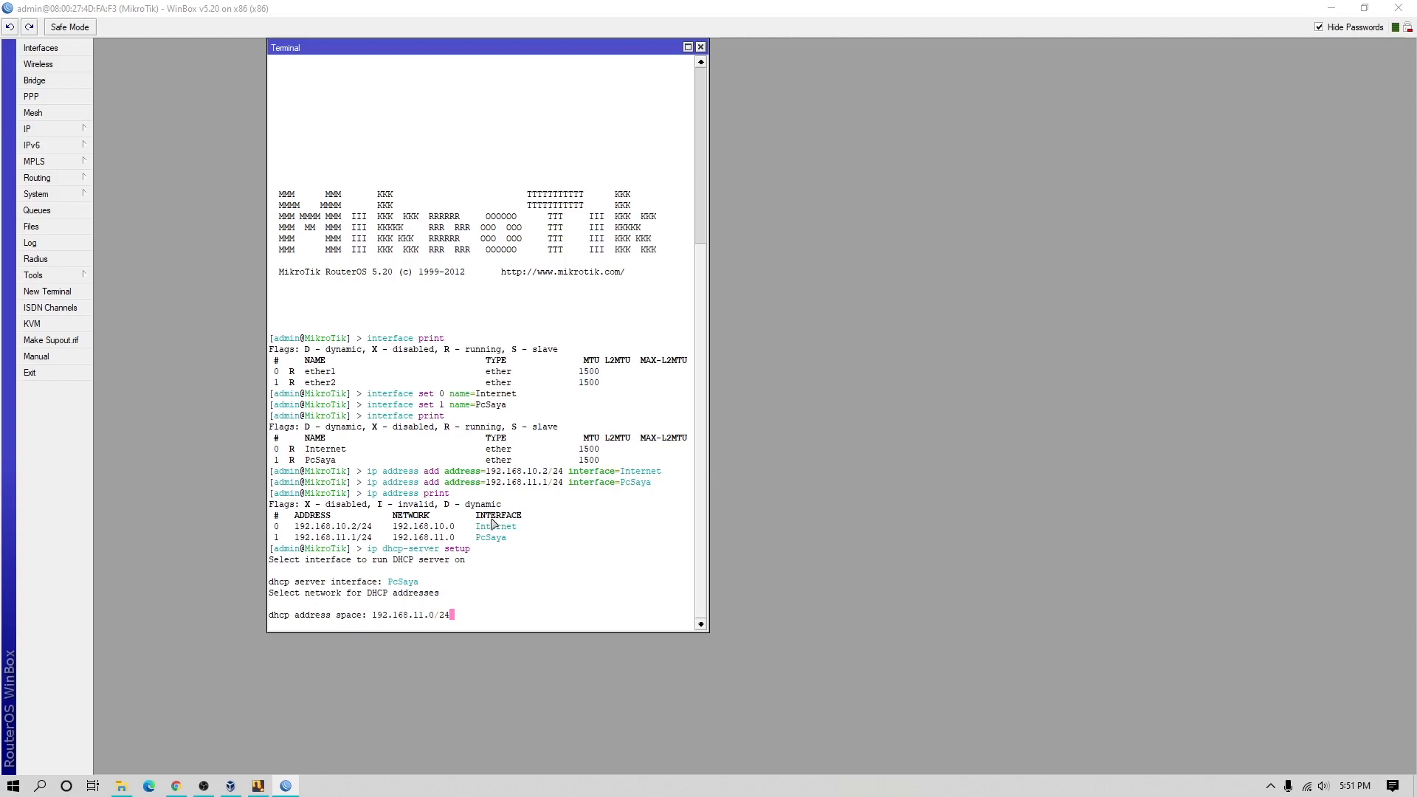
# Accept the DHCP address space 192.168.11.0/24, the gateway 192.168.11.1 and the address pool 192.168.11.2-192.168.11.254.
pyautogui.press('Return')
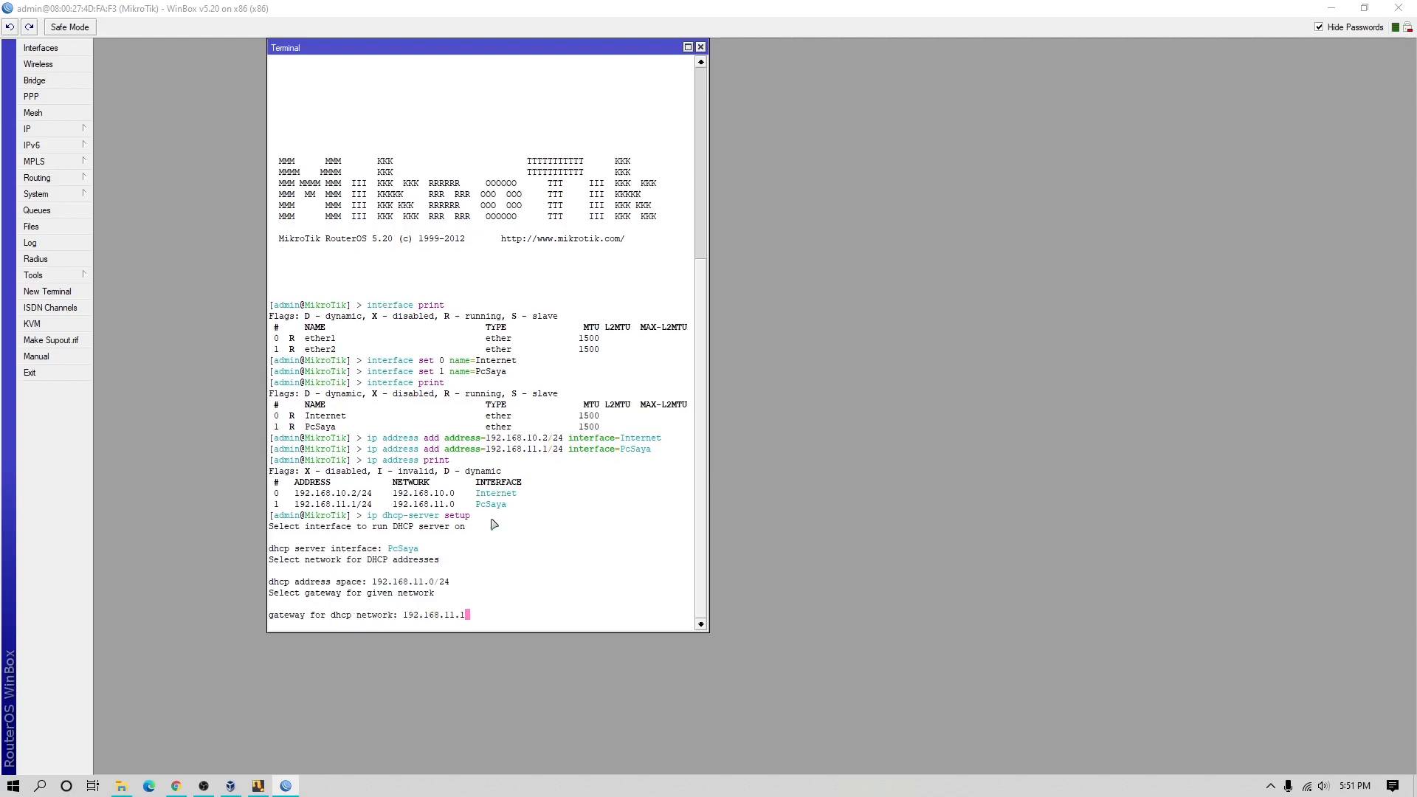
pyautogui.press('Return')
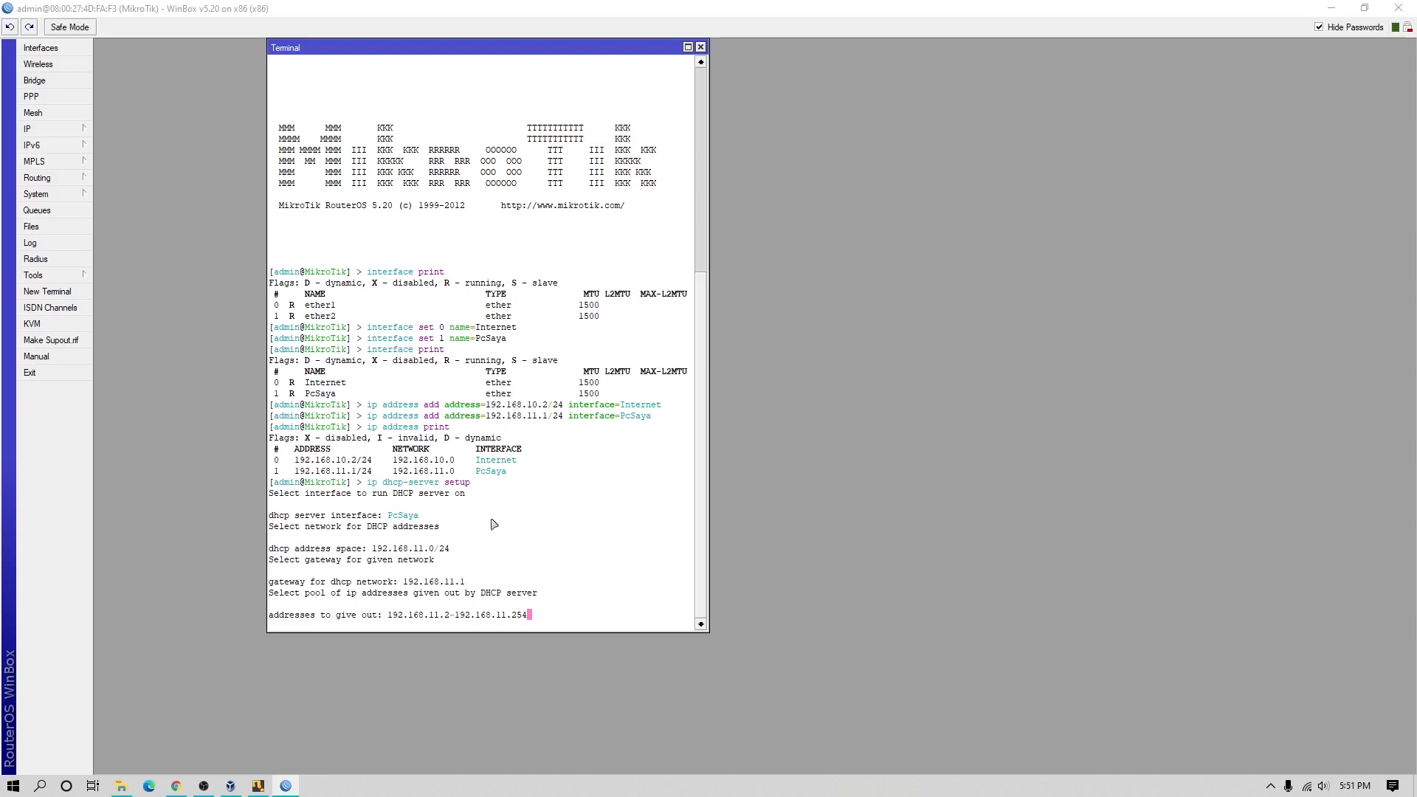
pyautogui.press('Return')
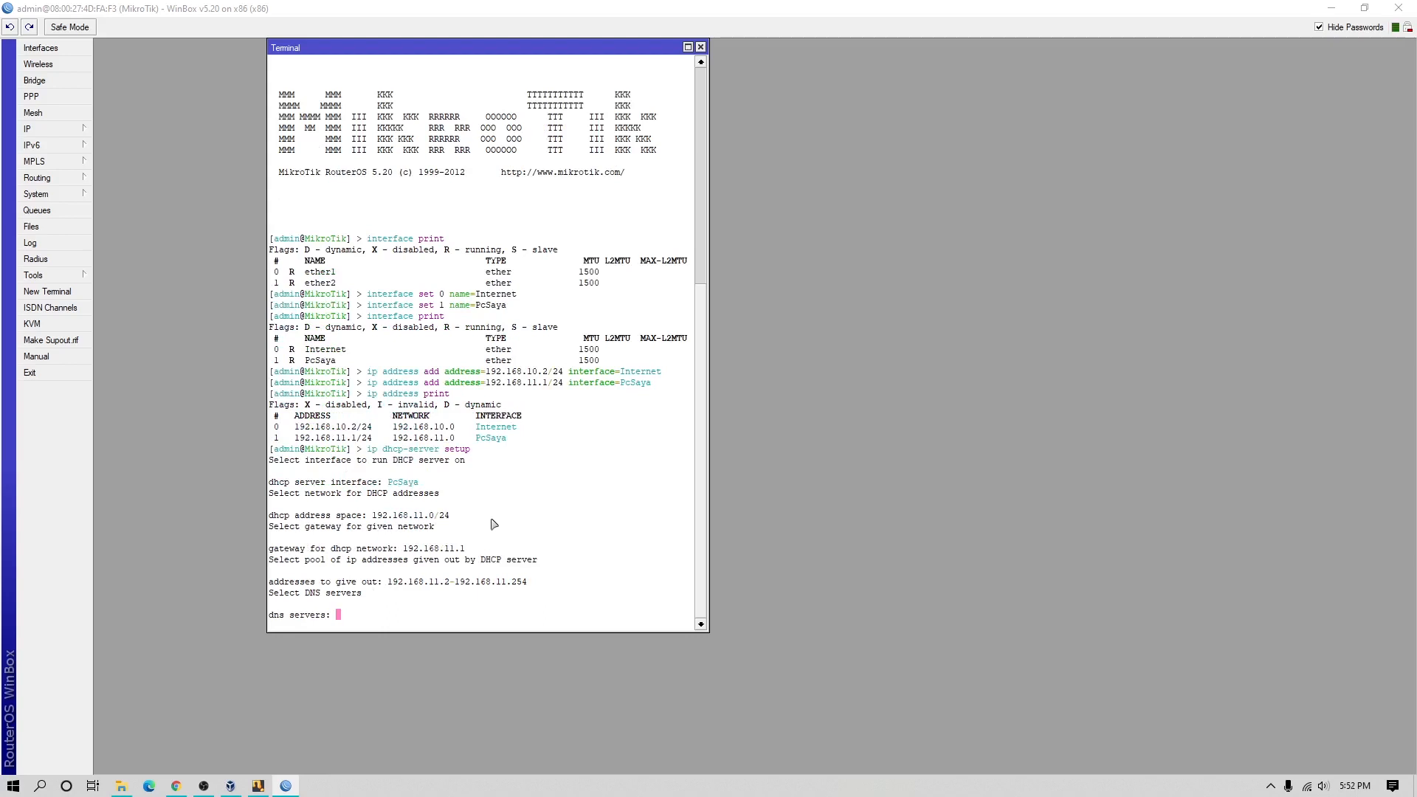
# Try to set the DHCP setup's DNS servers to 8.8.8.8.8.8.4.4.
pyautogui.write('8.8.8.8.')
pyautogui.write('8.8.')
pyautogui.write('4.4')
pyautogui.press('Return')
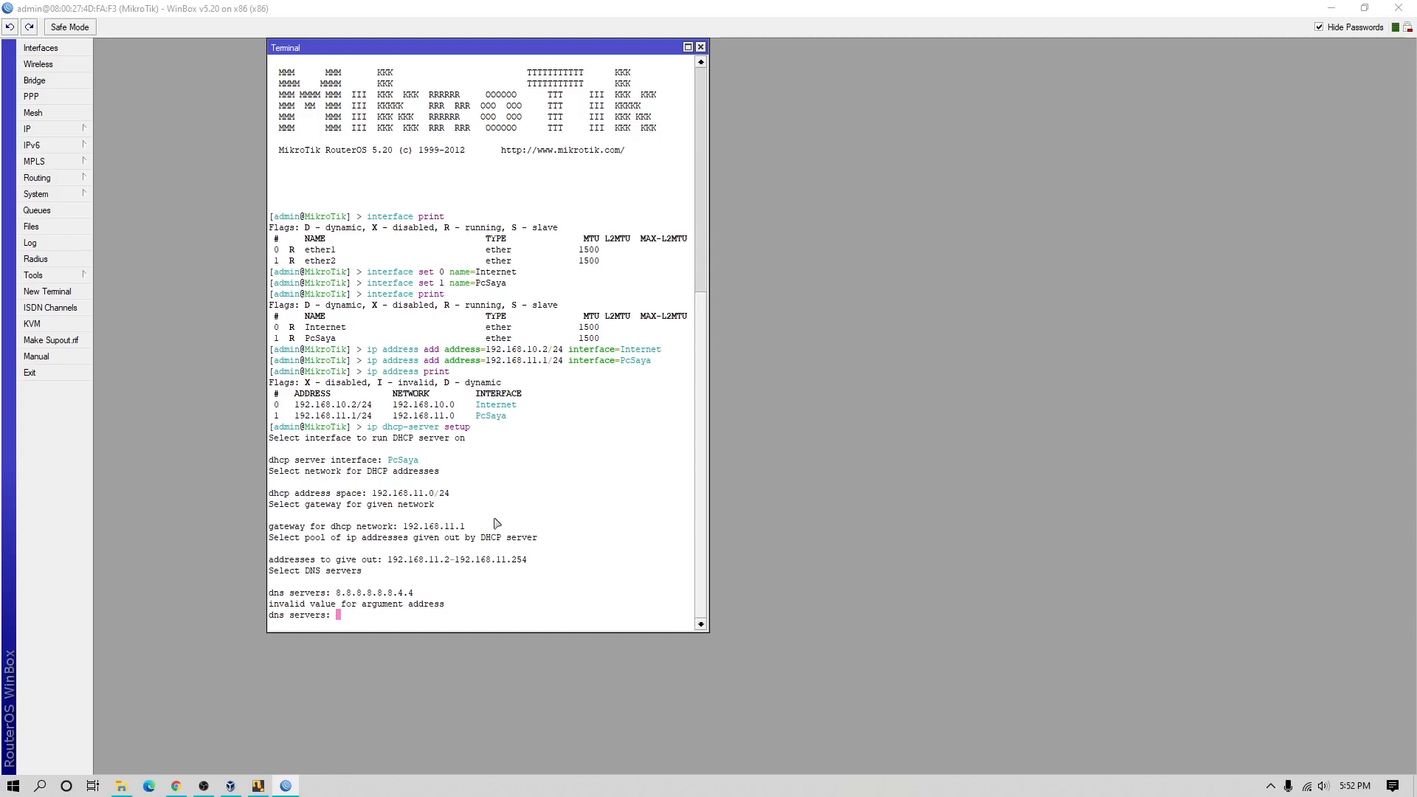
# Set the DNS server to 8.8.8.8 and accept the 3d lease time to complete the DHCP server setup.
pyautogui.write('8.8.8.8')
pyautogui.press('Return')
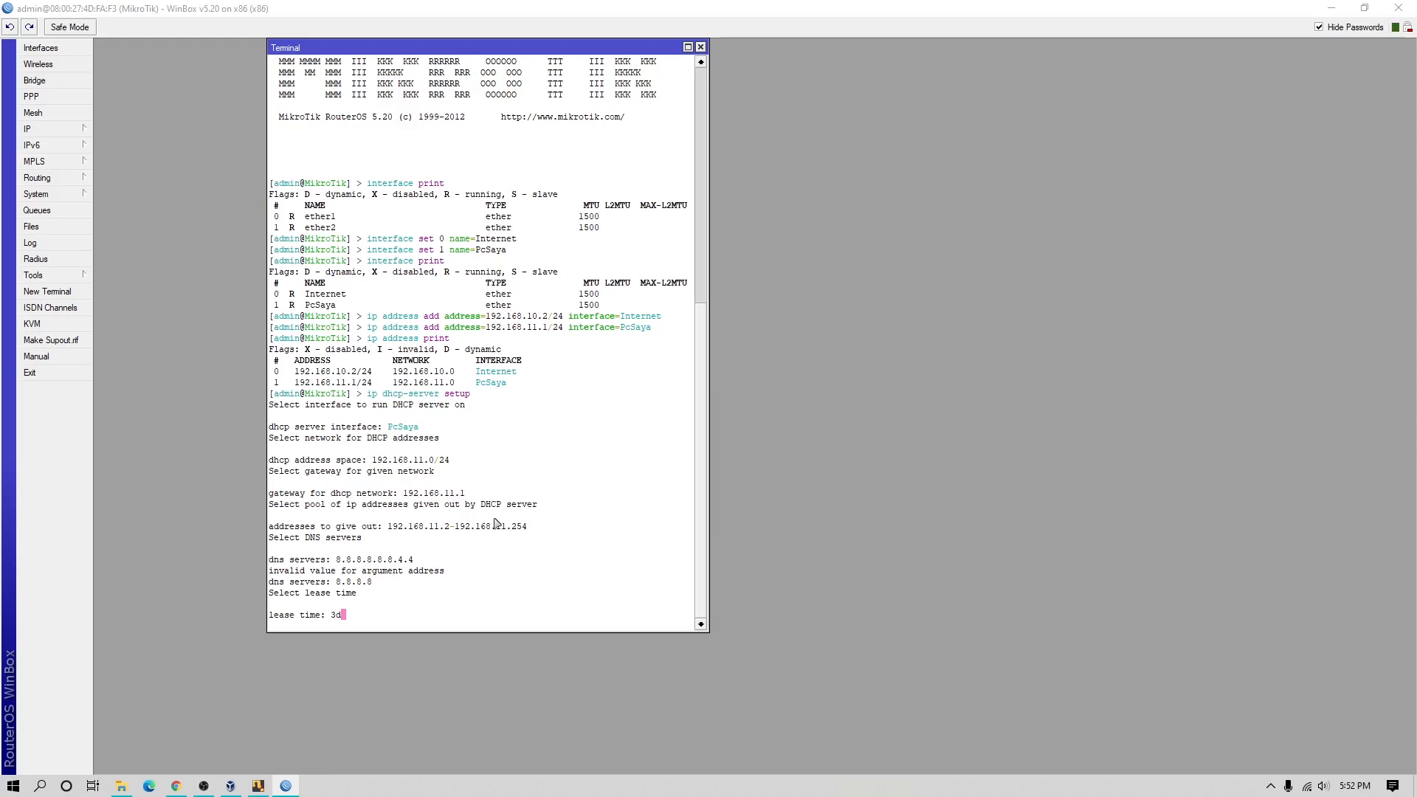
pyautogui.press('Return')
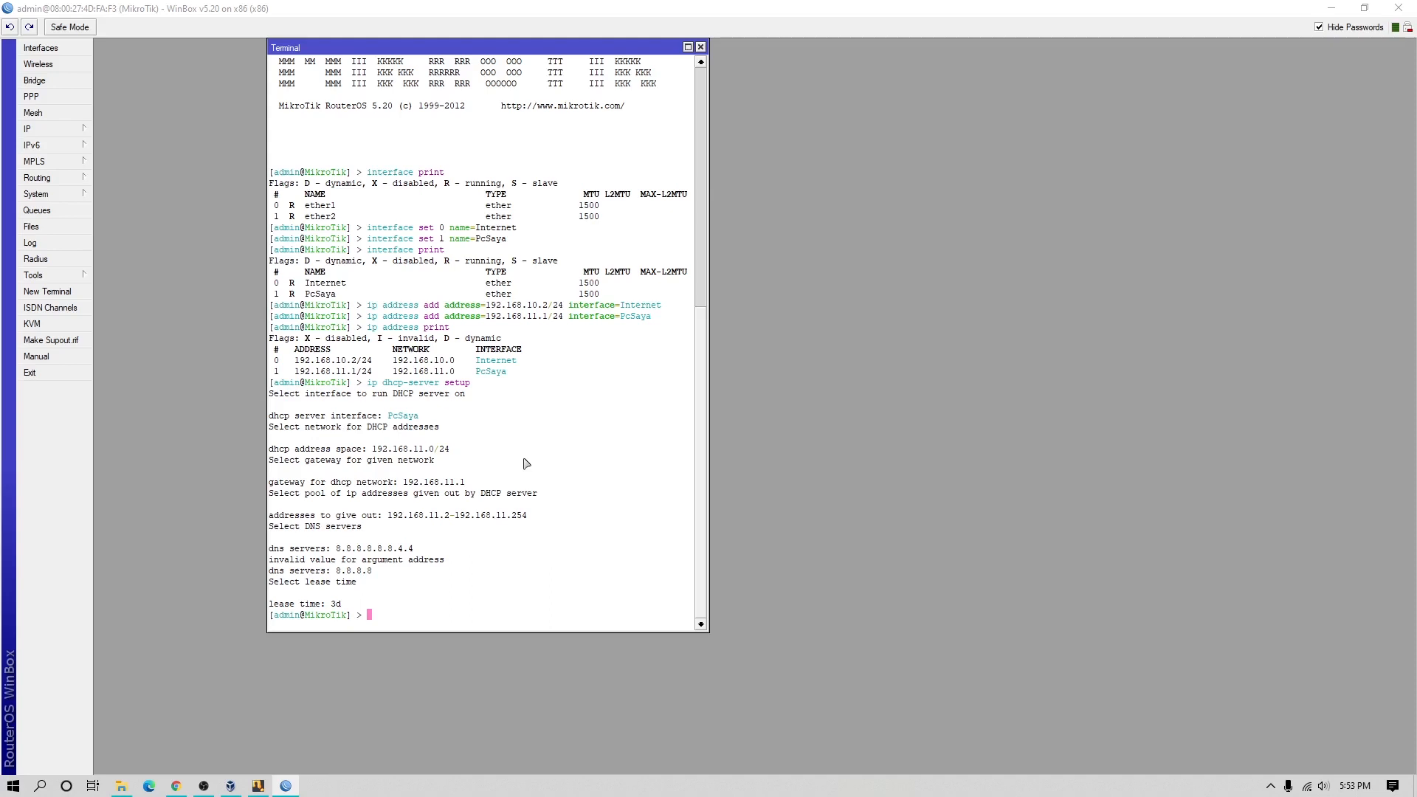
# Add a default route through the gateway 192.168.10.1 with the ip route add command.
pyautogui.write('ip route add gate')
pyautogui.press('Tab')
pyautogui.write('192.168.10.1')
pyautogui.press('Return')
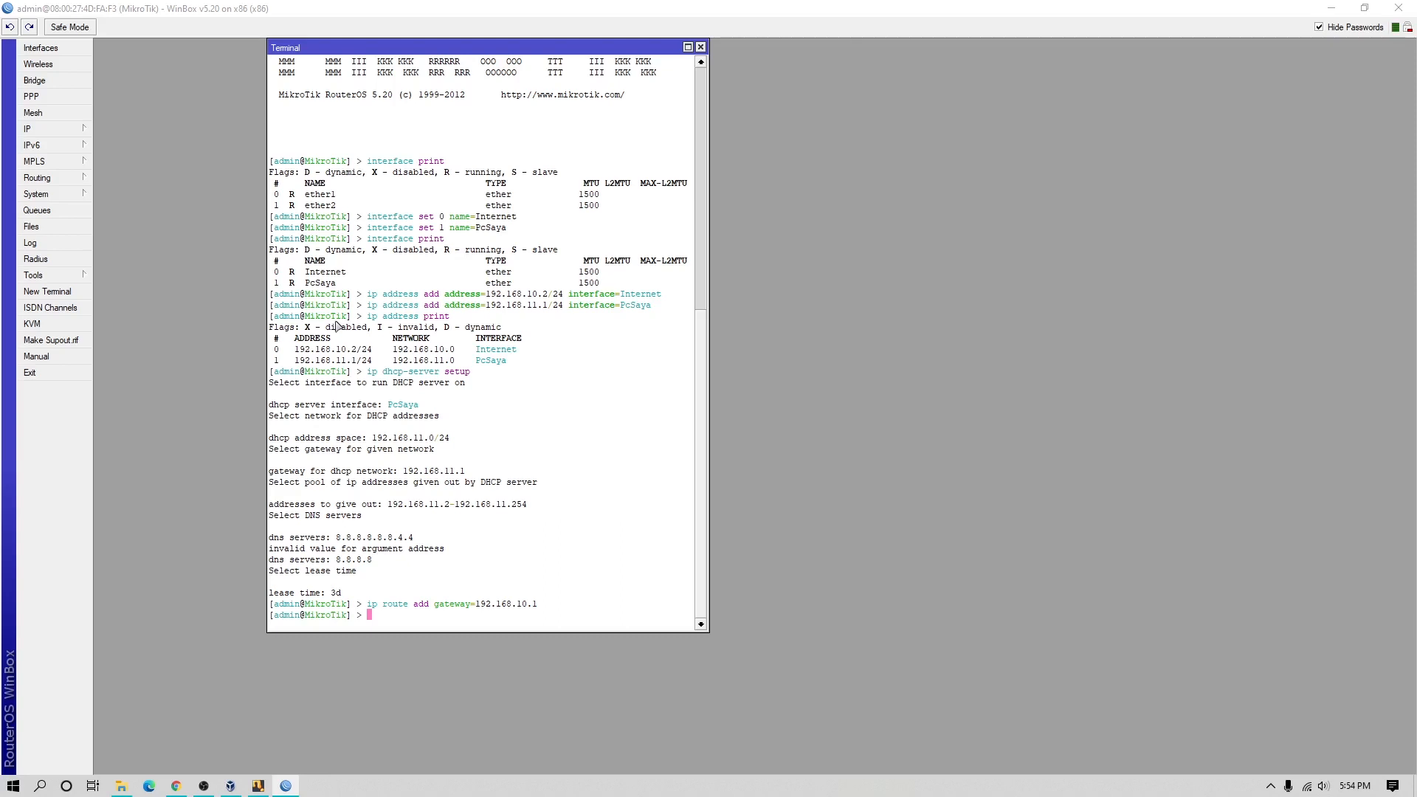
# Write an ip firewall nat add command with chain=srcnat, out-interface=Internet and action=masquarade, and widen the terminal window.
pyautogui.write('ip fire')
pyautogui.press('Tab')
pyautogui.write('nat add chain=srcnat ou')
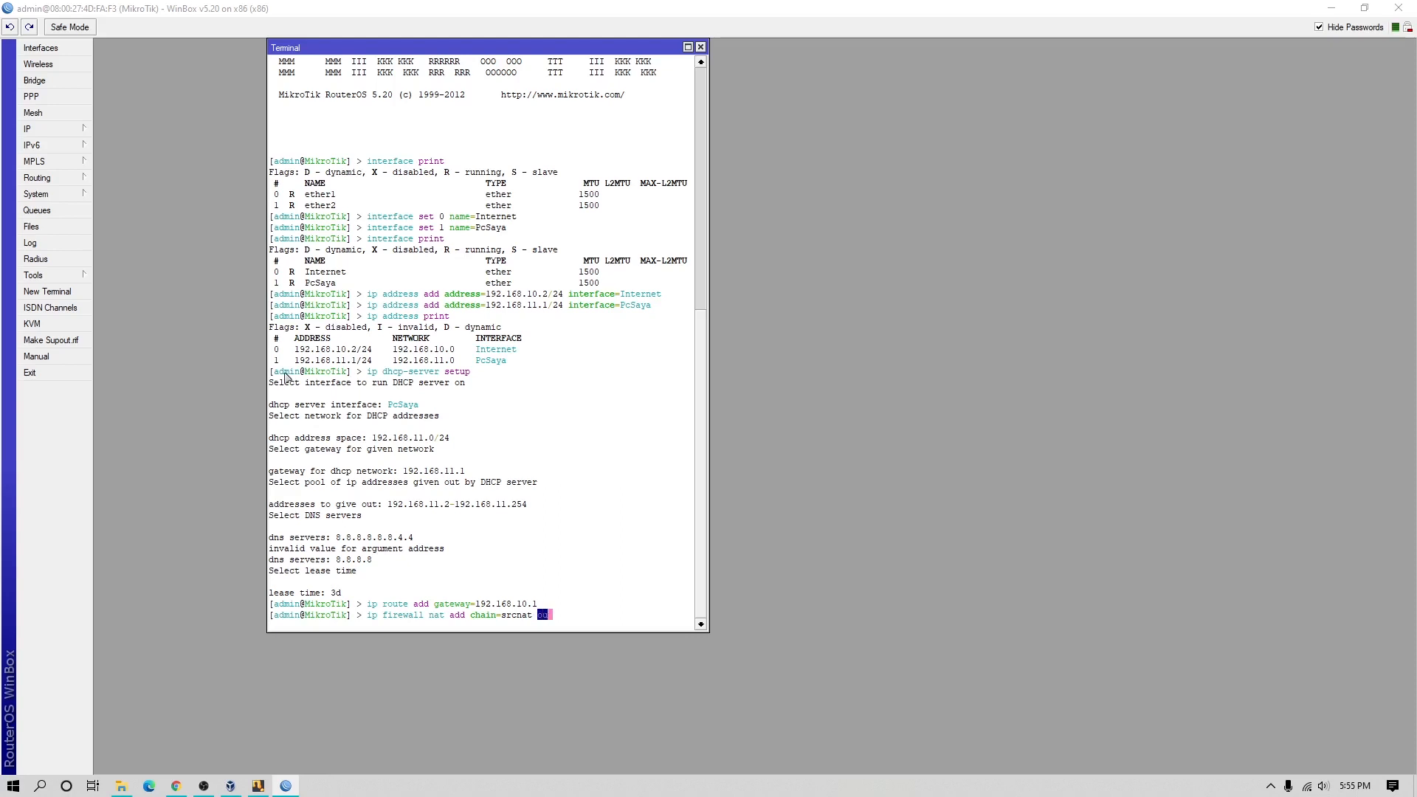
pyautogui.write('t-inte')
pyautogui.press('Tab')
pyautogui.write('Internet action=masquarade')
pyautogui.moveTo(709, 440); pyautogui.dragTo(776, 445)
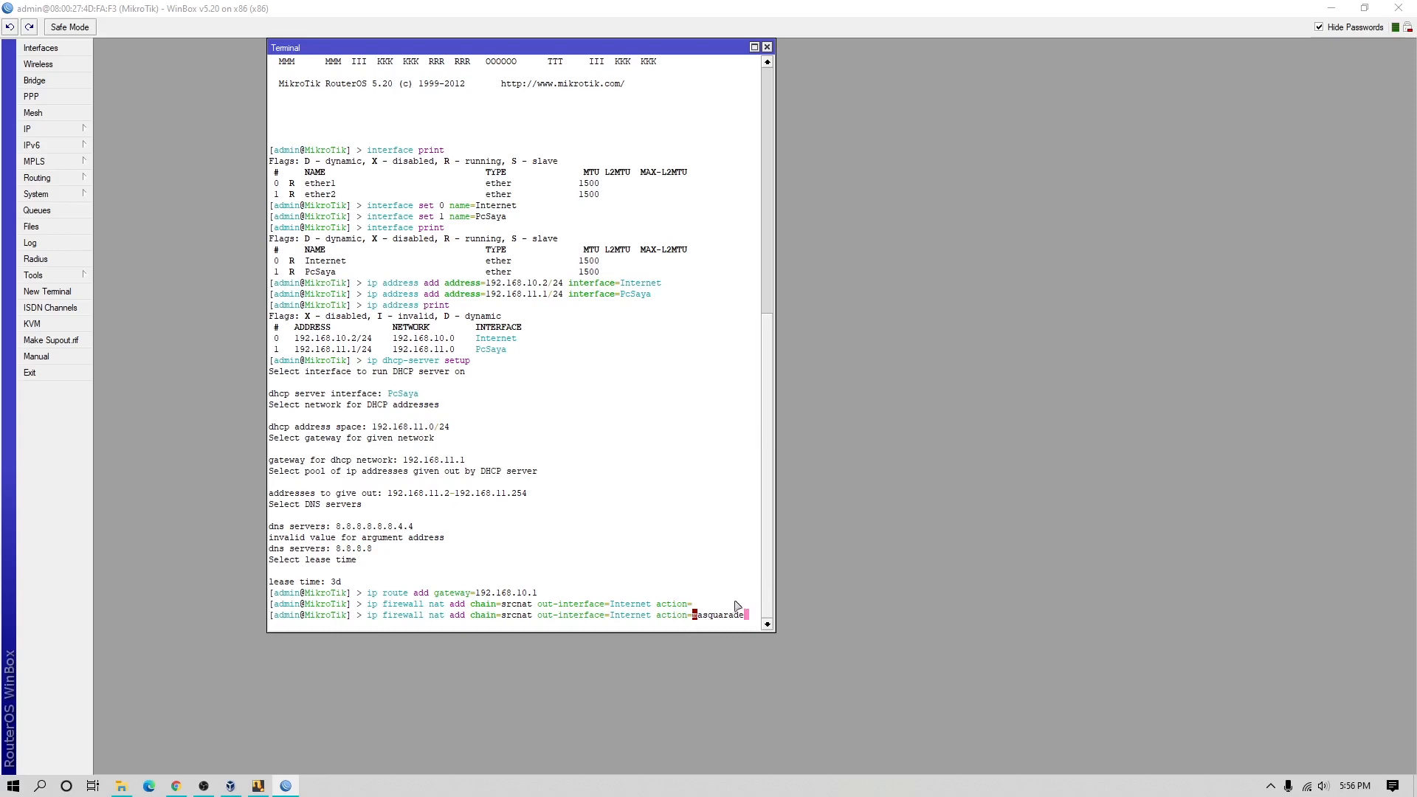
# Correct the action's spelling to masquerade in the firewall NAT command and run it.
pyautogui.press('Left')
pyautogui.press('Left')
pyautogui.press('Left')
pyautogui.press('Left')
pyautogui.press('Left')
pyautogui.press('Left')
pyautogui.press('Left')
pyautogui.press('Left')
pyautogui.press('Left')
pyautogui.press('BackSpace')
pyautogui.write('m')
pyautogui.press('Right')
pyautogui.press('Right')
pyautogui.press('Right')
pyautogui.press('Right')
pyautogui.press('BackSpace')
pyautogui.write('e')
pyautogui.press('Return')
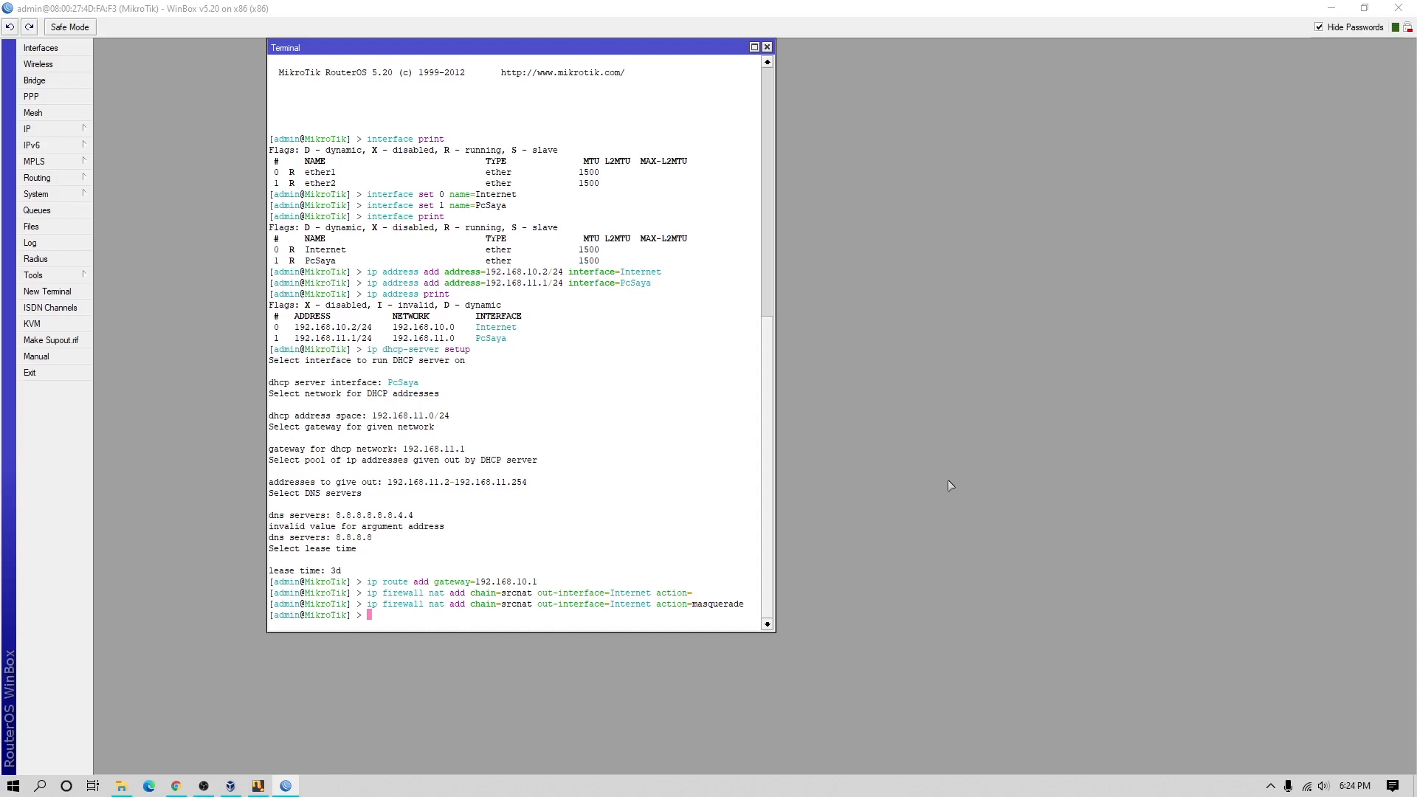
# Close the terminal and enable the web proxy with caching on disk and a maximum cache size of 100000 KiB.
pyautogui.click(767, 47)
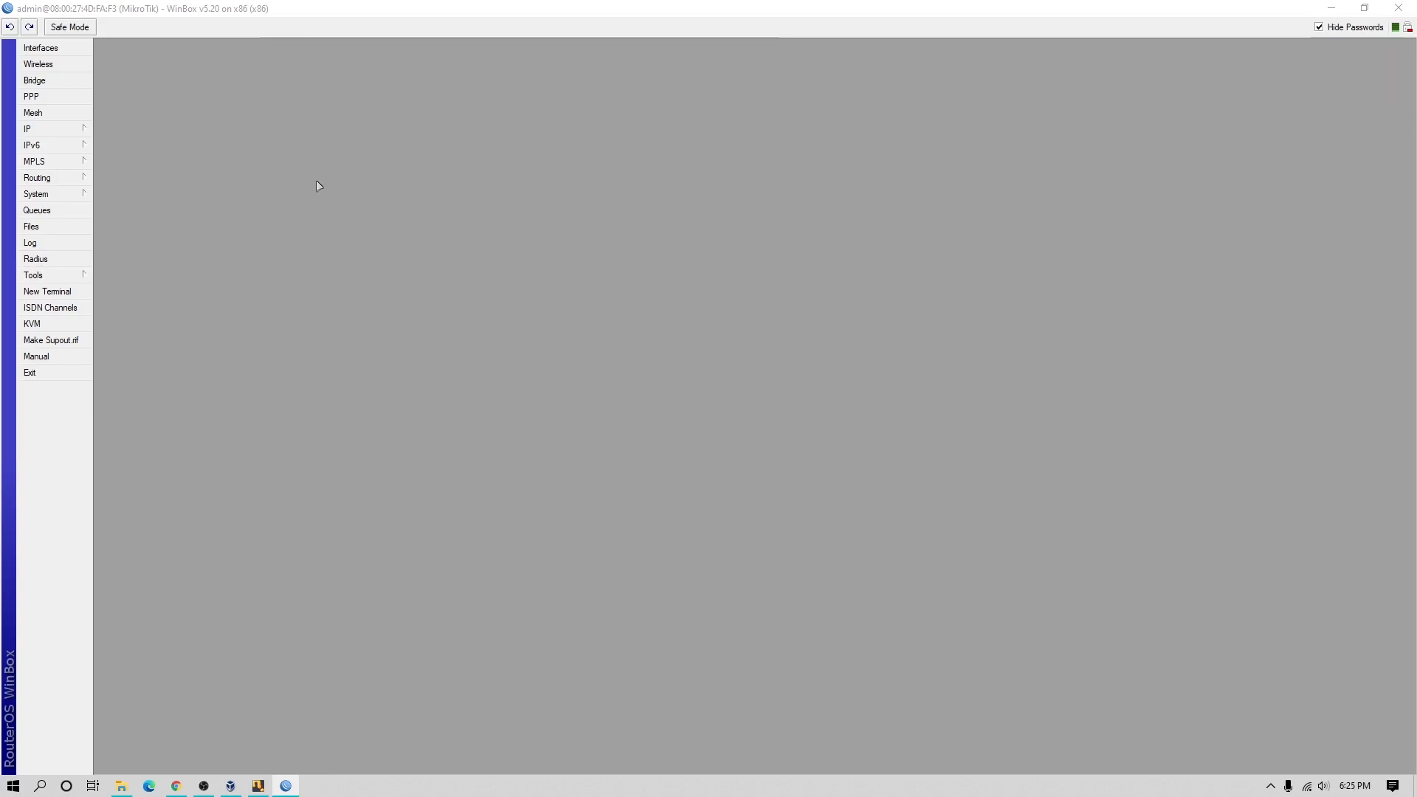
pyautogui.click(85, 131)
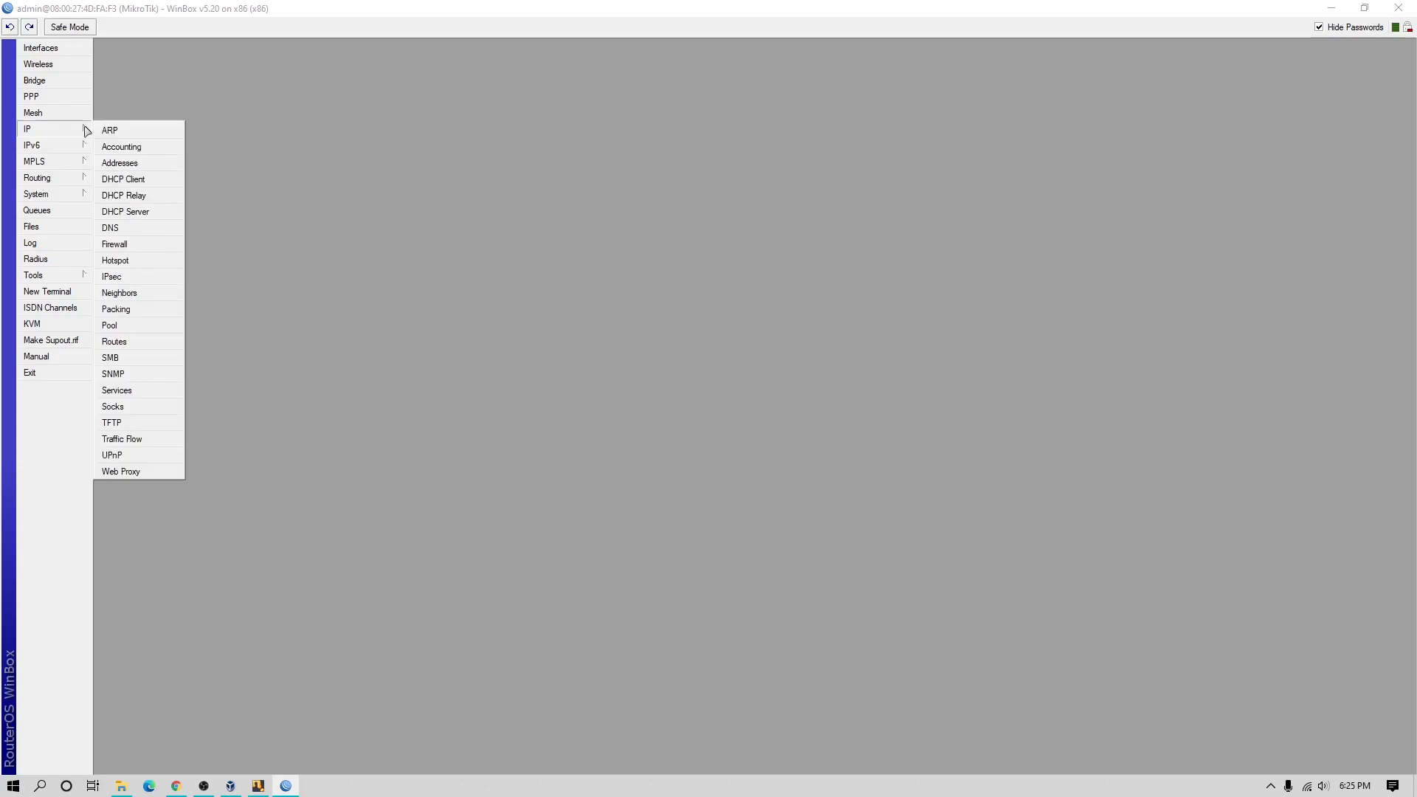
pyautogui.click(130, 473)
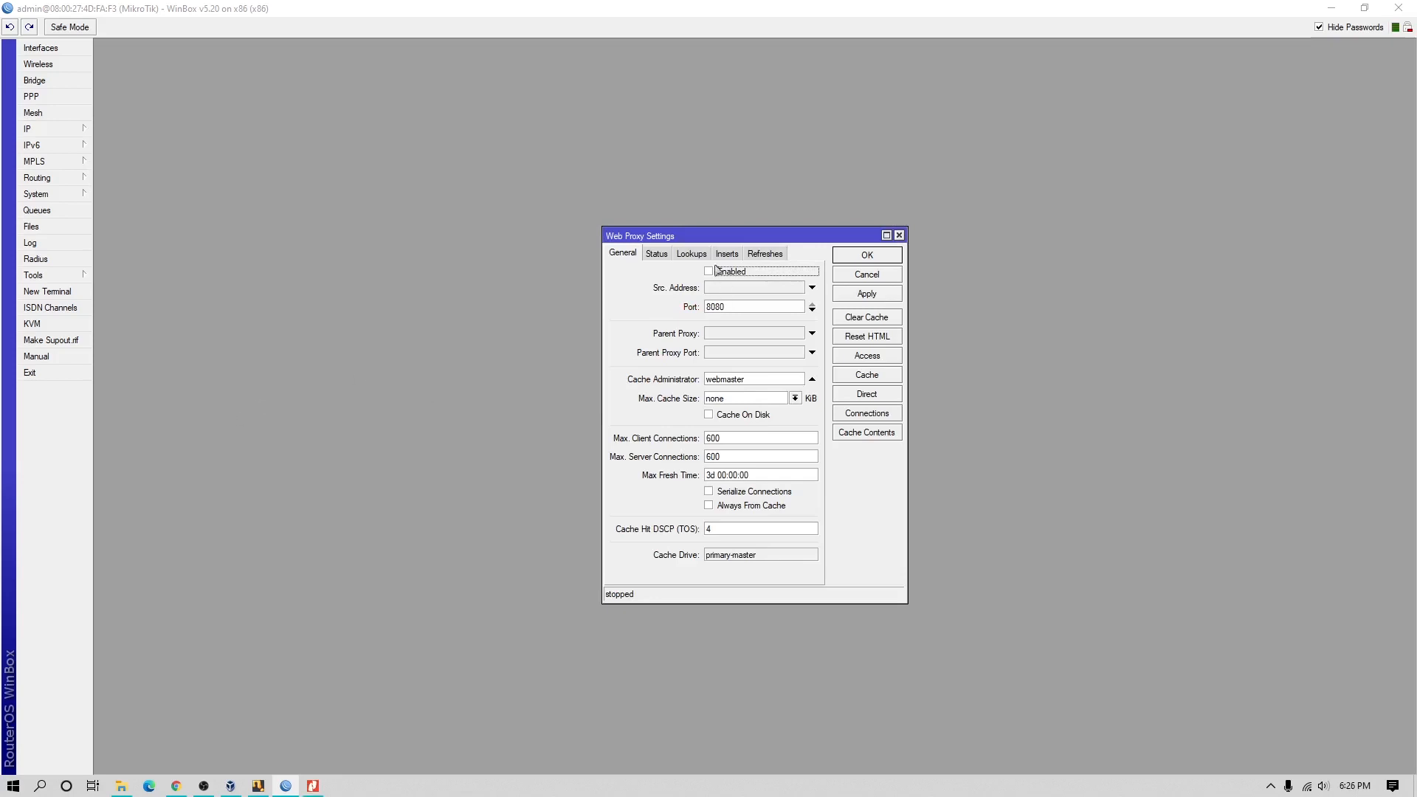
pyautogui.moveTo(693, 242); pyautogui.dragTo(255, 140)
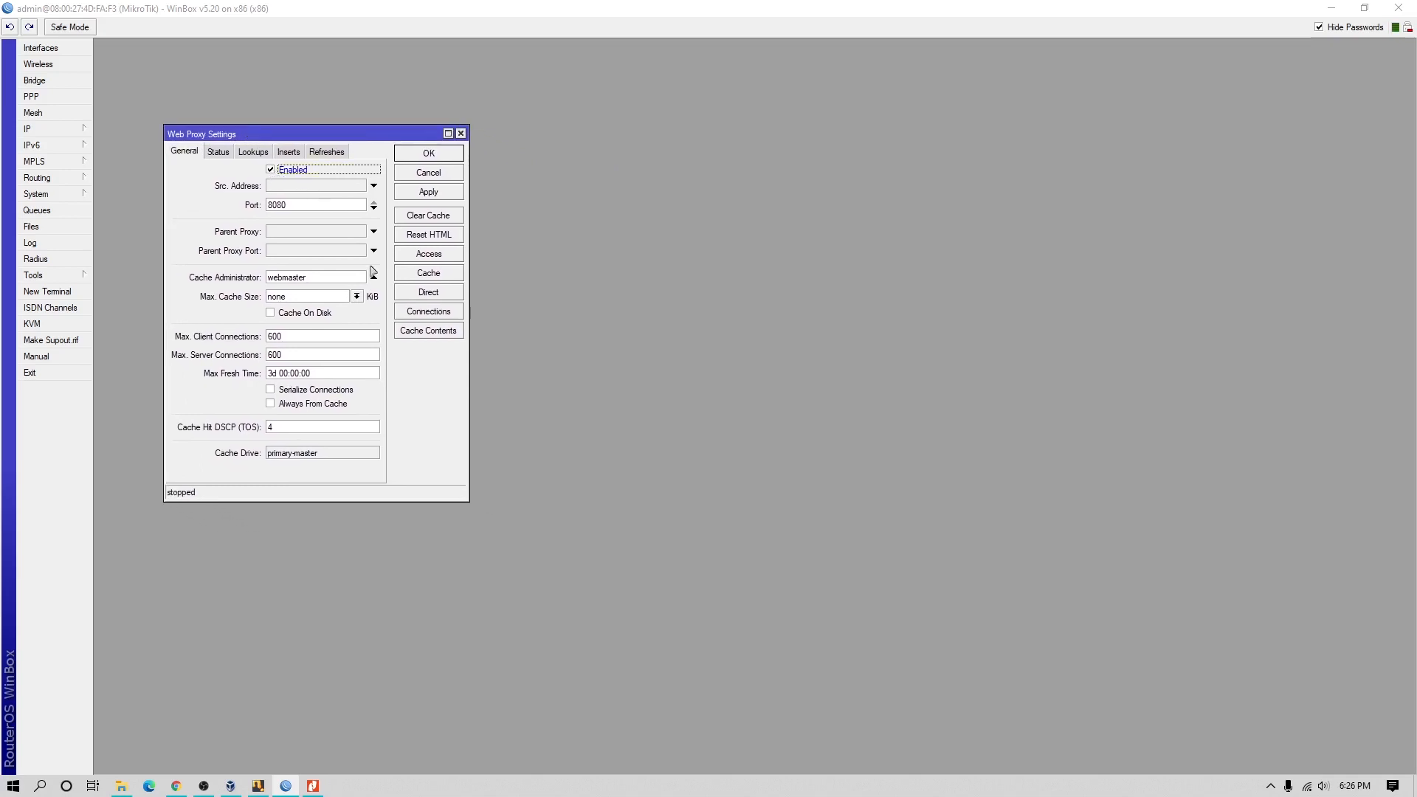
pyautogui.click(271, 313)
pyautogui.doubleClick(302, 297)
pyautogui.write('100000')
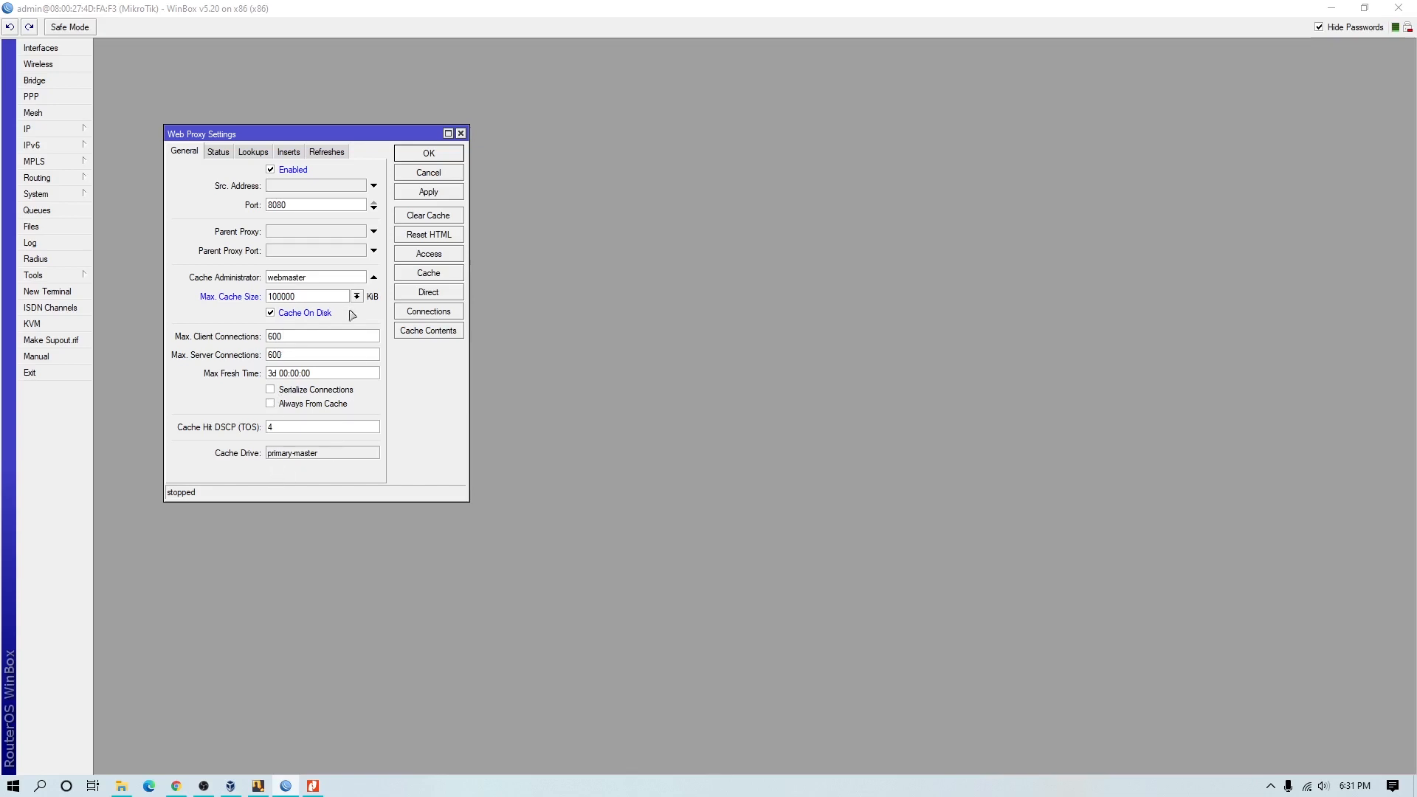
pyautogui.click(432, 157)
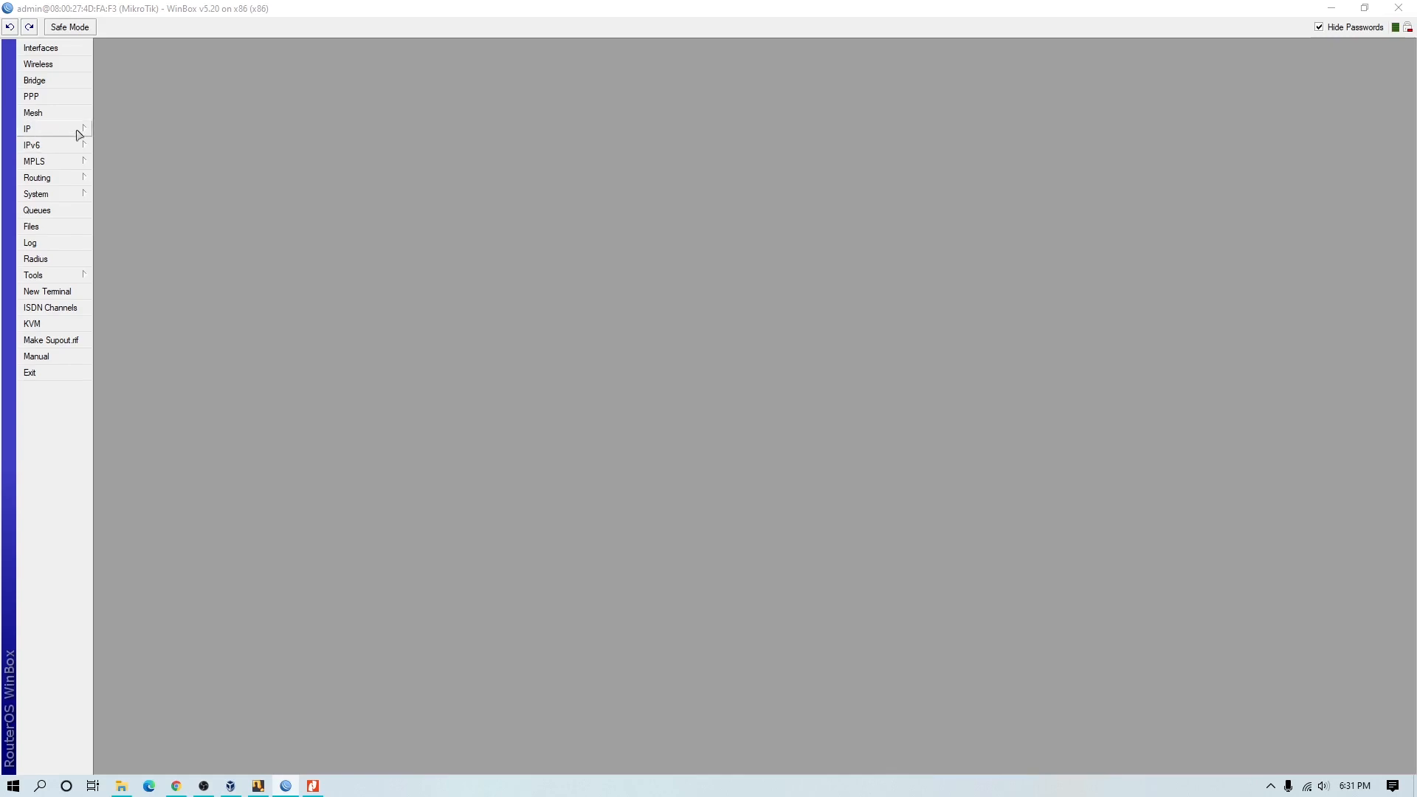
# Create a new NAT rule in the IP firewall and set its chain to dstnat.
pyautogui.moveTo(77, 131)
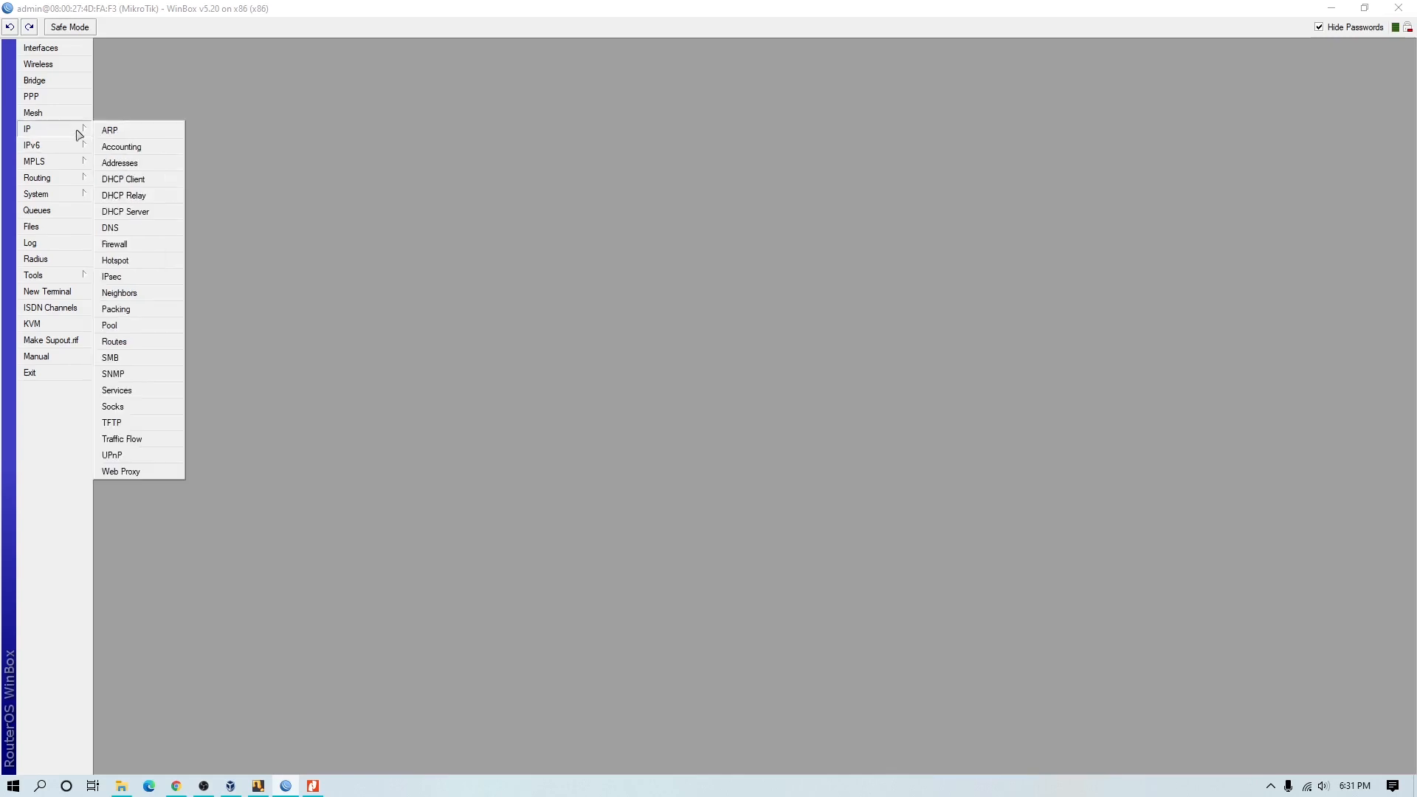
pyautogui.click(136, 244)
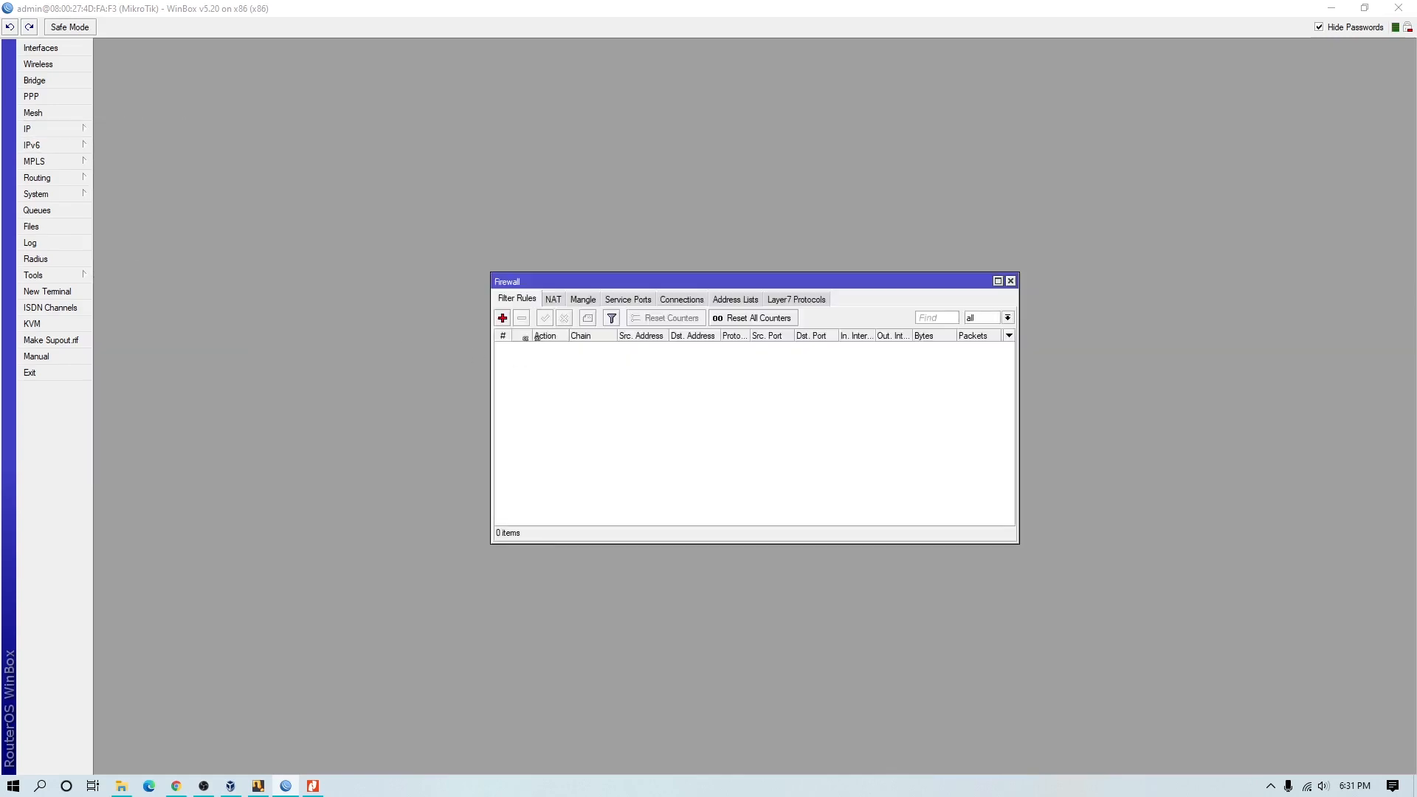
pyautogui.click(550, 301)
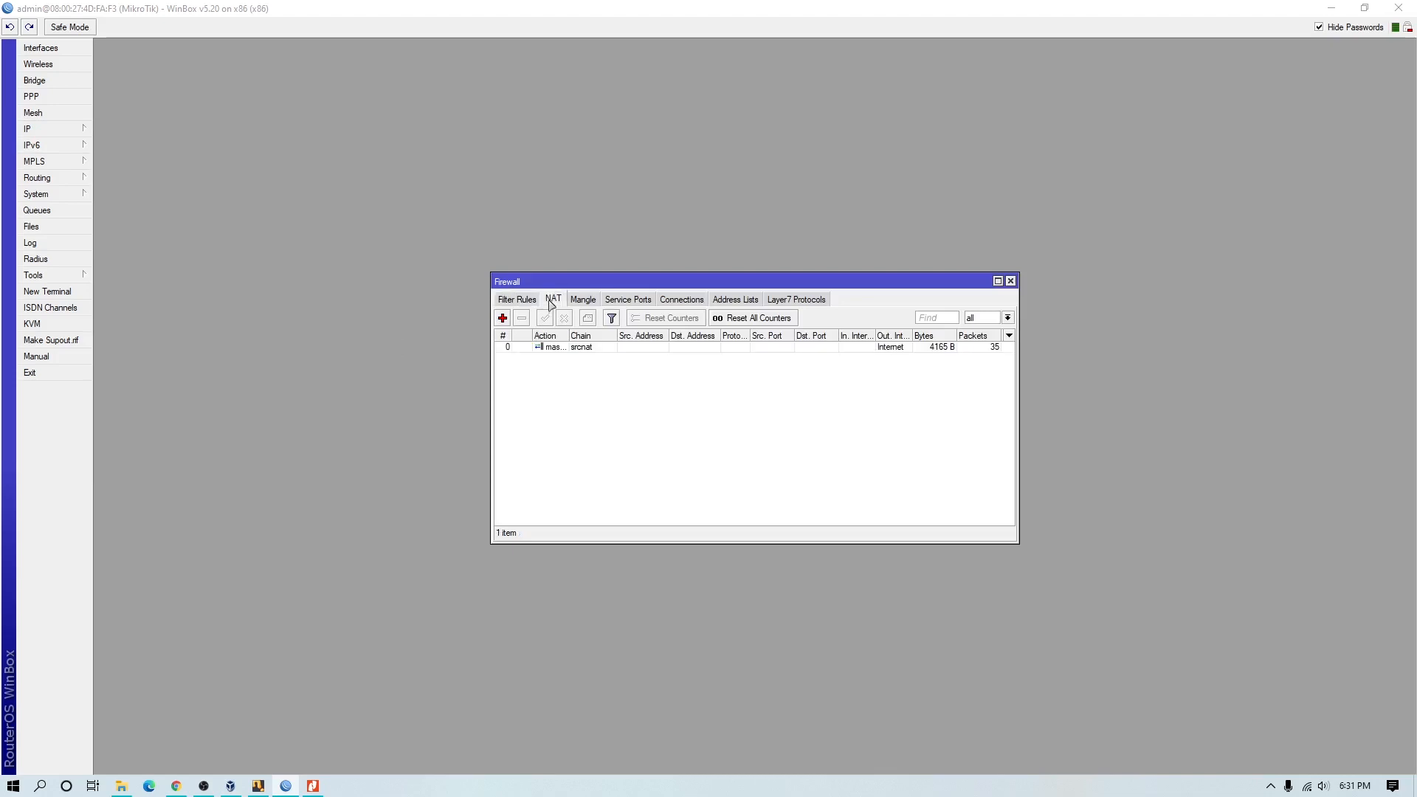
pyautogui.click(502, 319)
pyautogui.moveTo(708, 198); pyautogui.dragTo(363, 137)
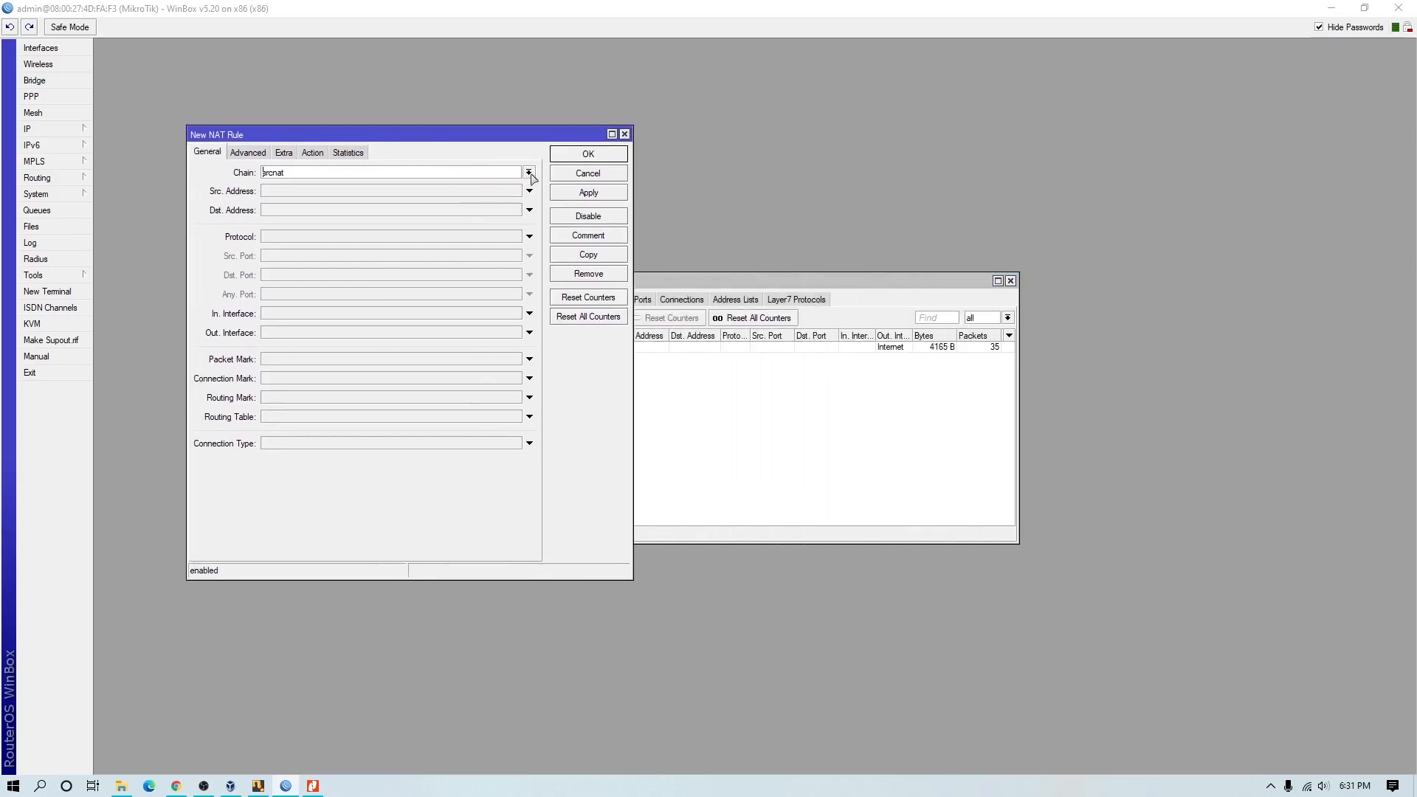
pyautogui.click(530, 174)
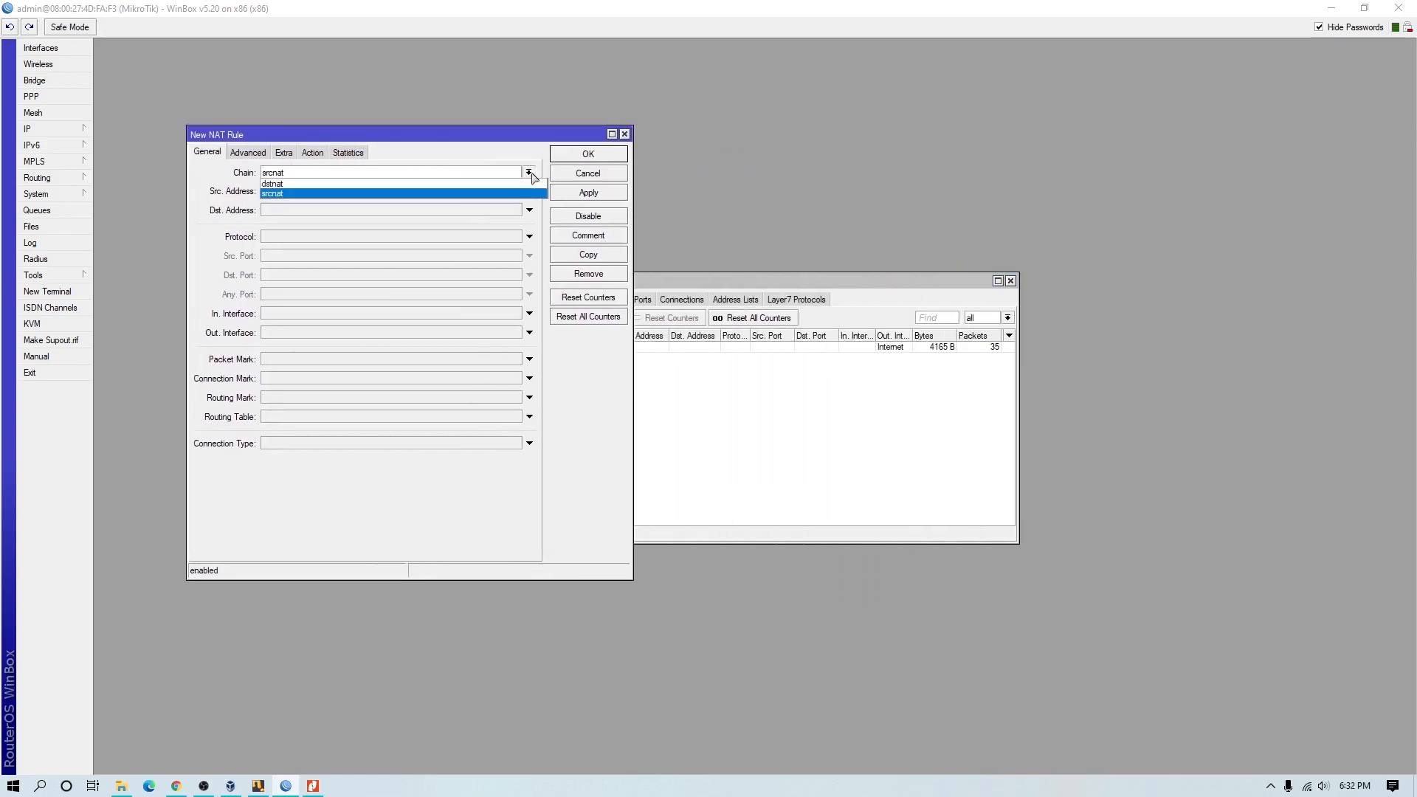
pyautogui.click(383, 184)
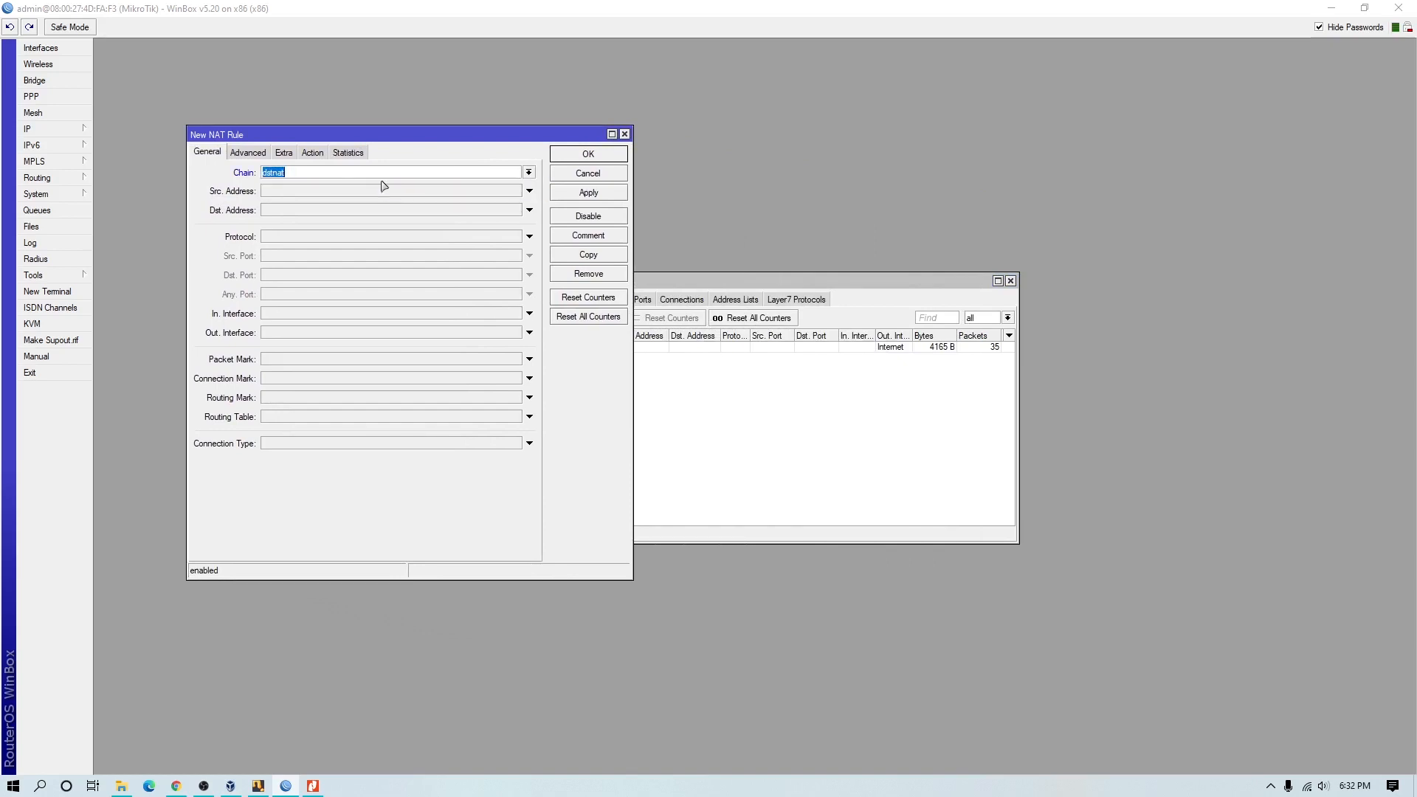
# Set the NAT rule's source address to 192.168.11.0/24, its protocol to 6 (tcp) and its destination port to 80.
pyautogui.click(306, 190)
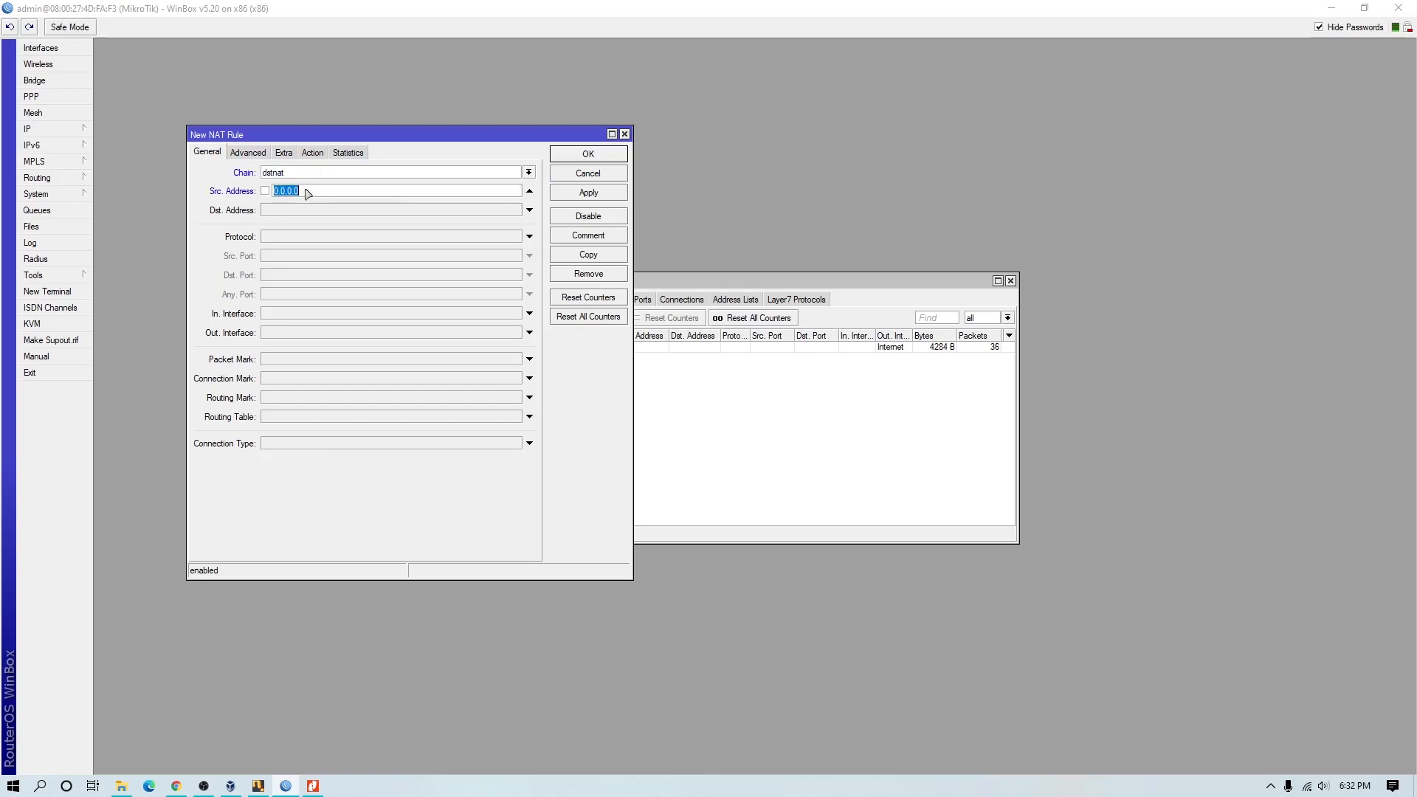
pyautogui.write('1925')
pyautogui.press('BackSpace')
pyautogui.write('.168.11.1')
pyautogui.press('BackSpace')
pyautogui.write('0/24')
pyautogui.click(529, 236)
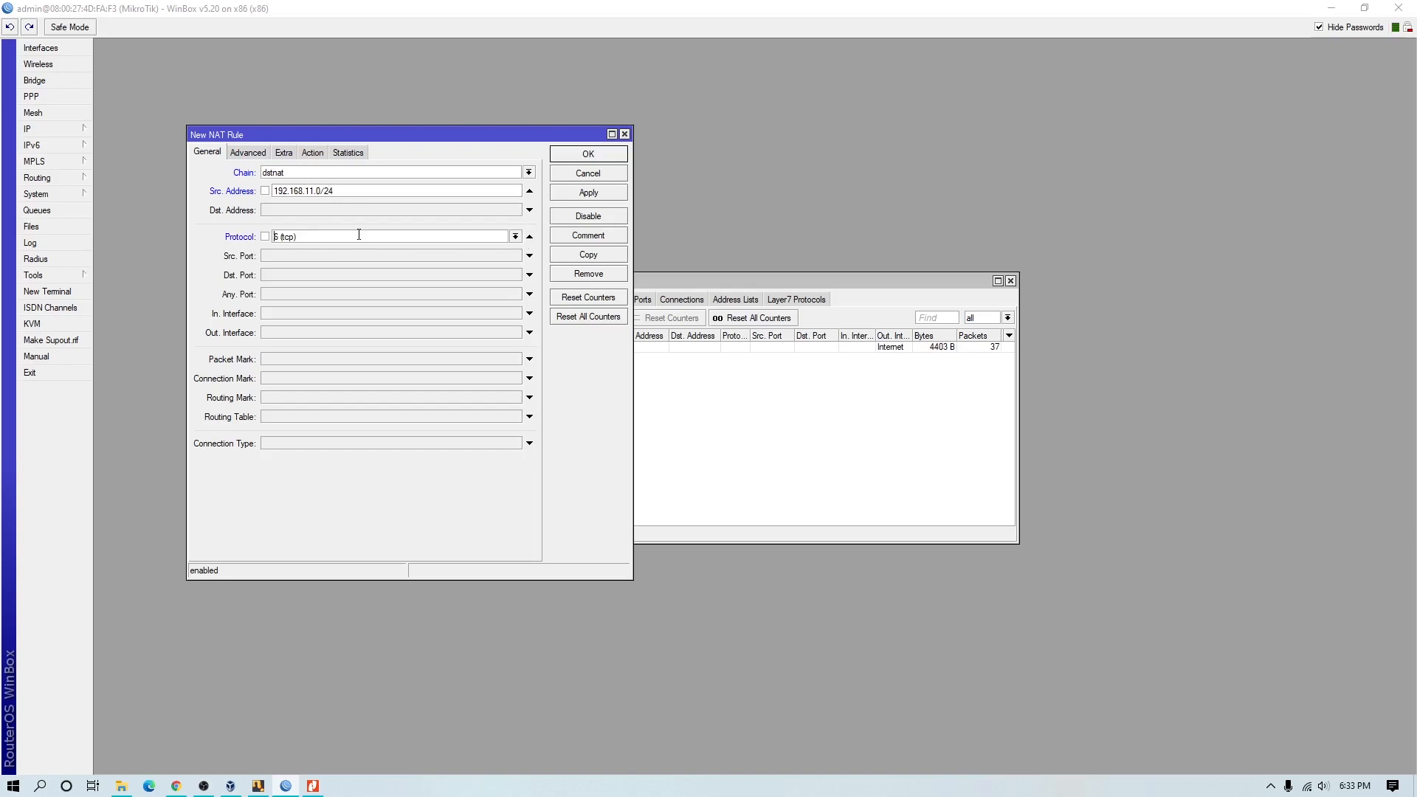
pyautogui.click(294, 275)
pyautogui.write('80')
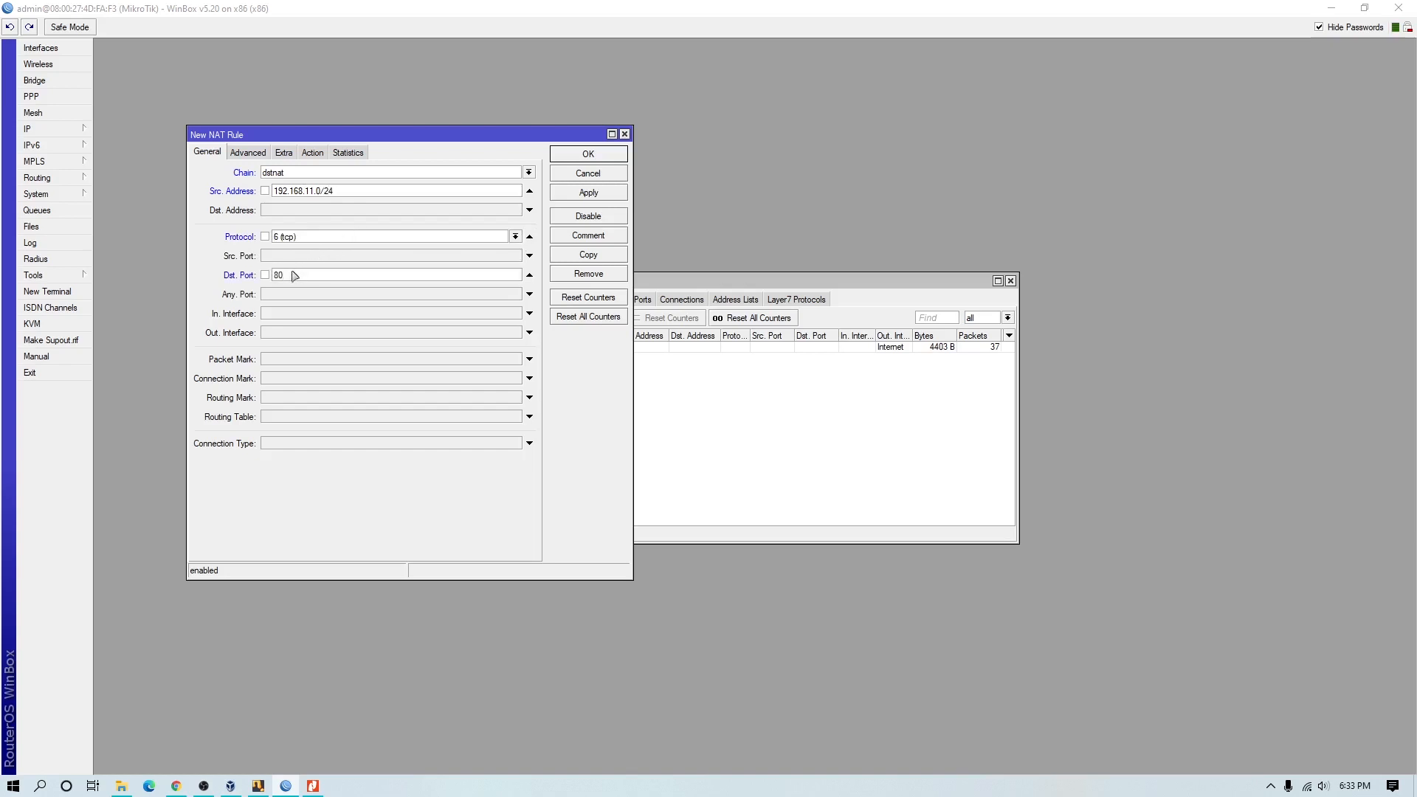
# Set the NAT rule's action to redirect to port 8080, save the rule and close the firewall window.
pyautogui.click(313, 153)
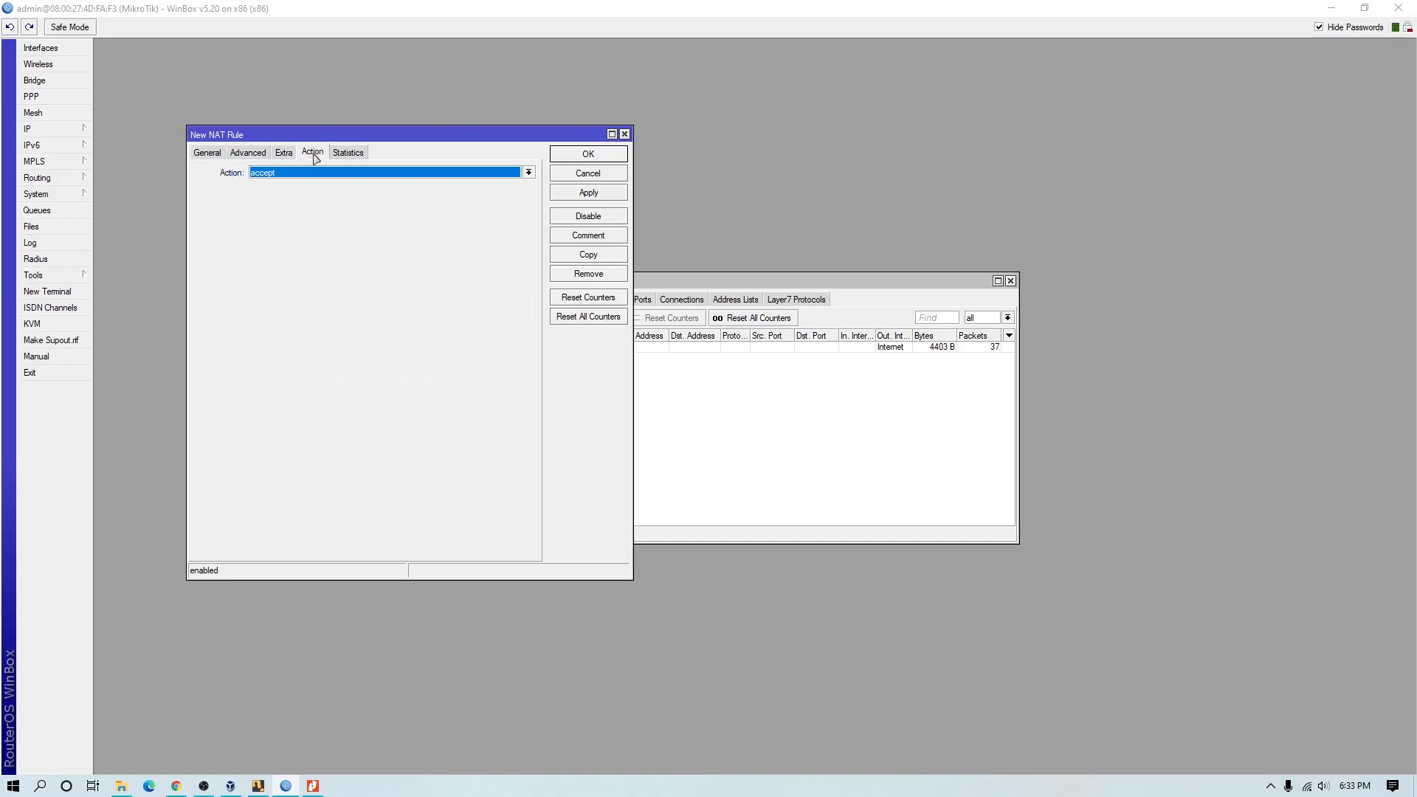
pyautogui.click(528, 173)
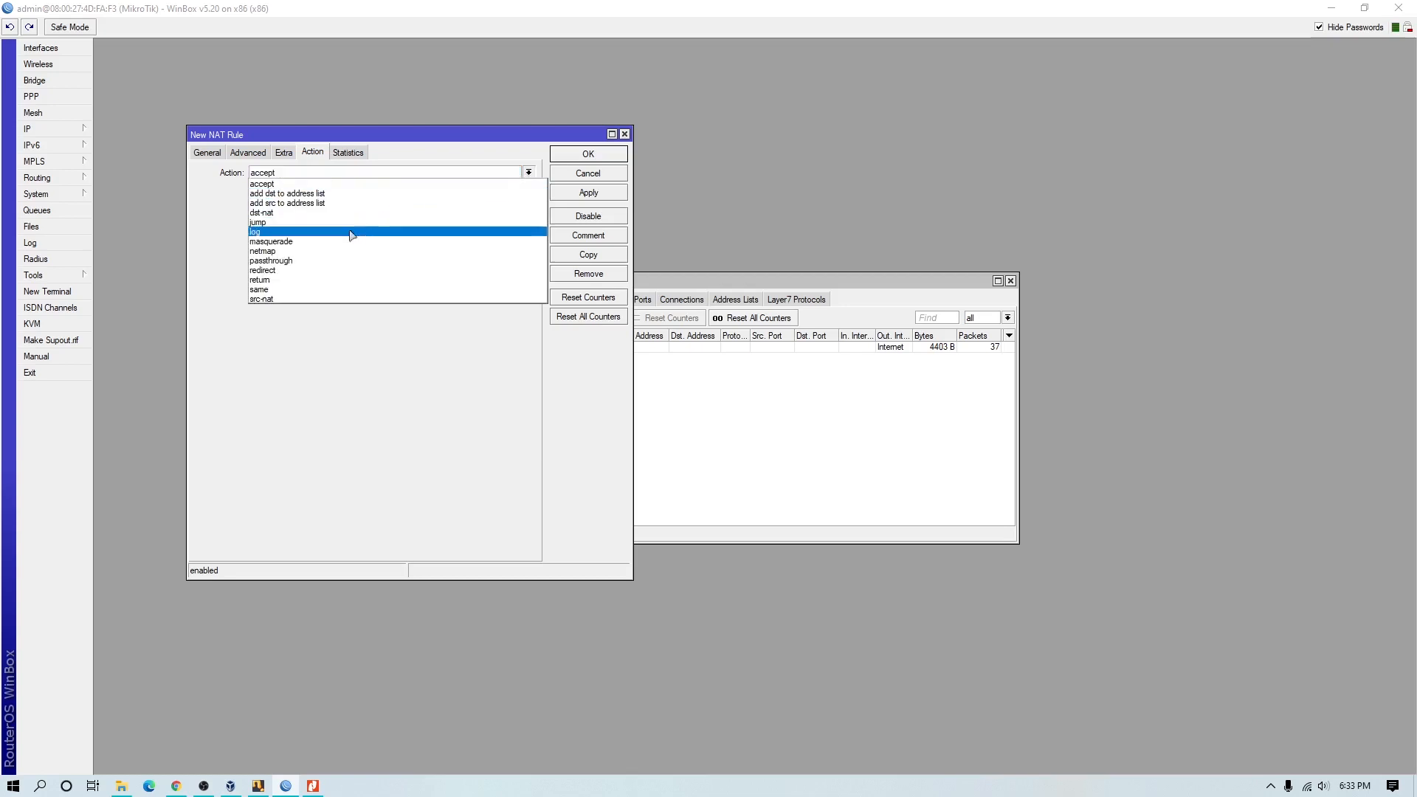
pyautogui.click(289, 270)
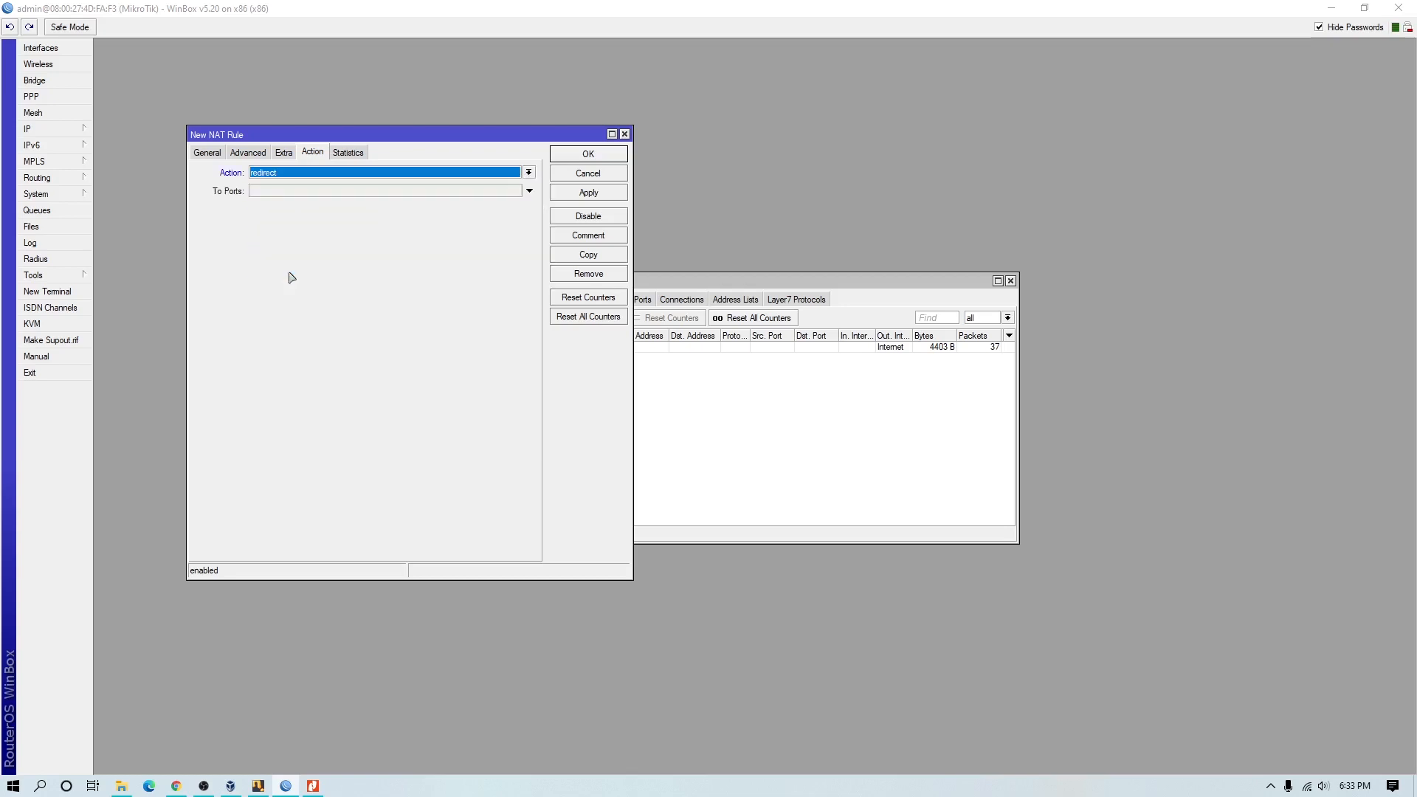
pyautogui.click(281, 191)
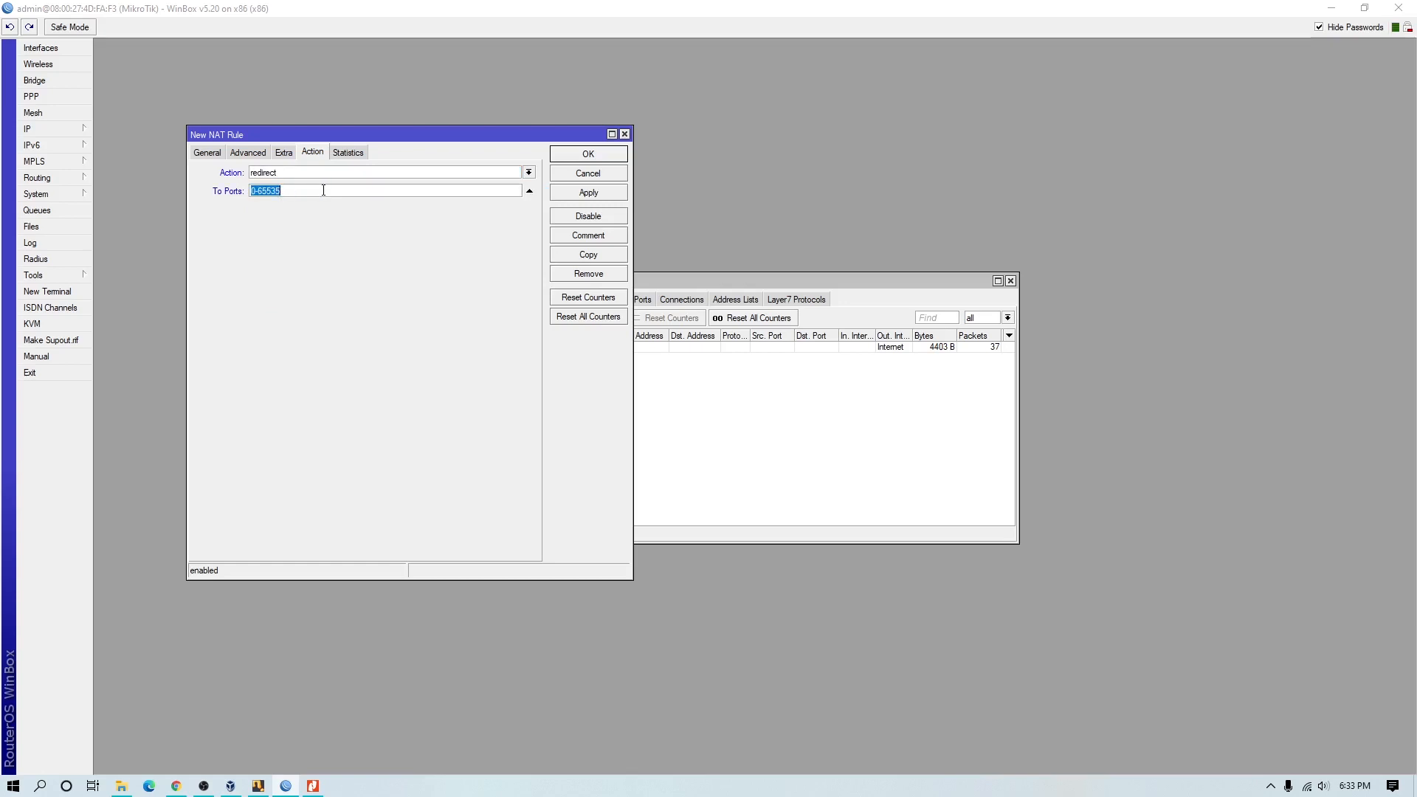
pyautogui.write('8080')
pyautogui.click(588, 198)
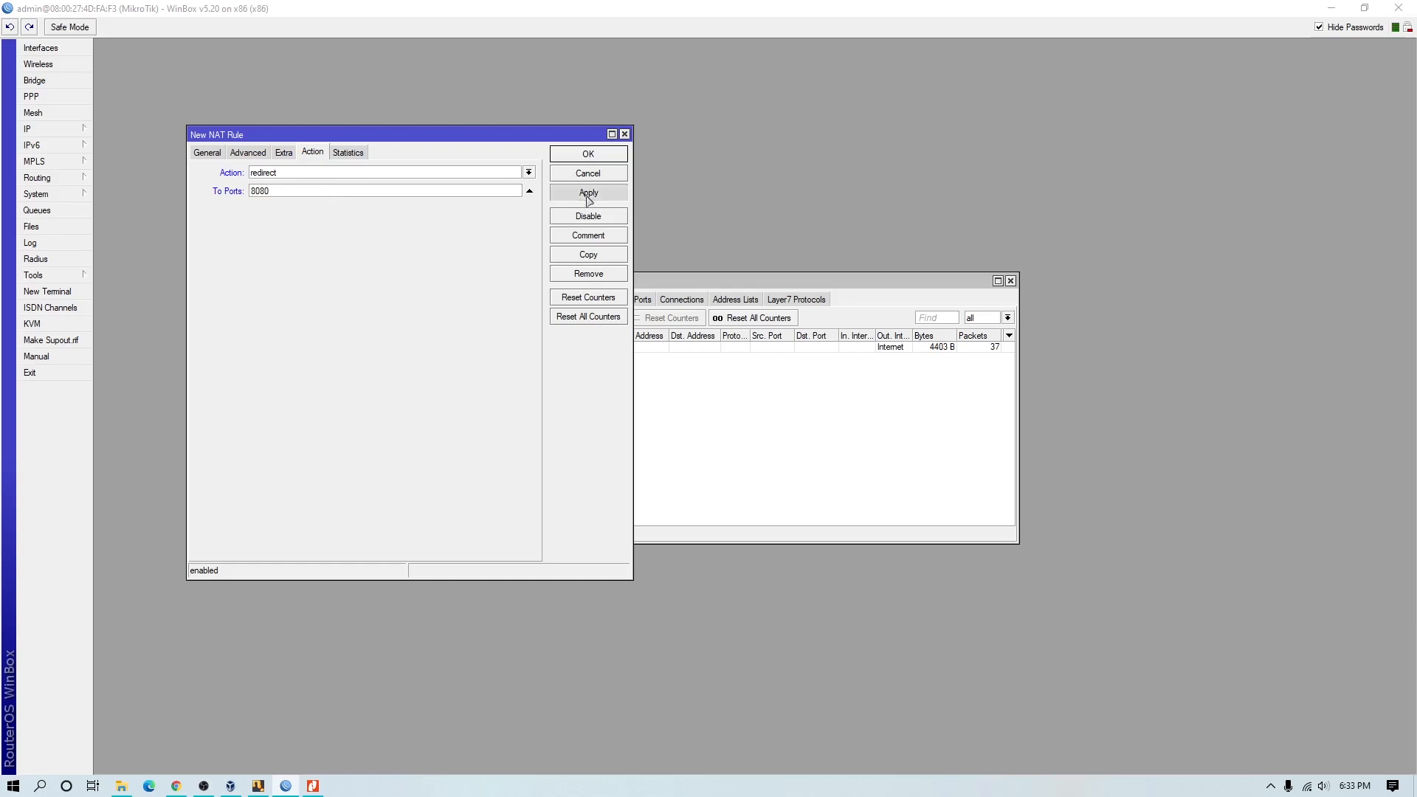
pyautogui.click(588, 158)
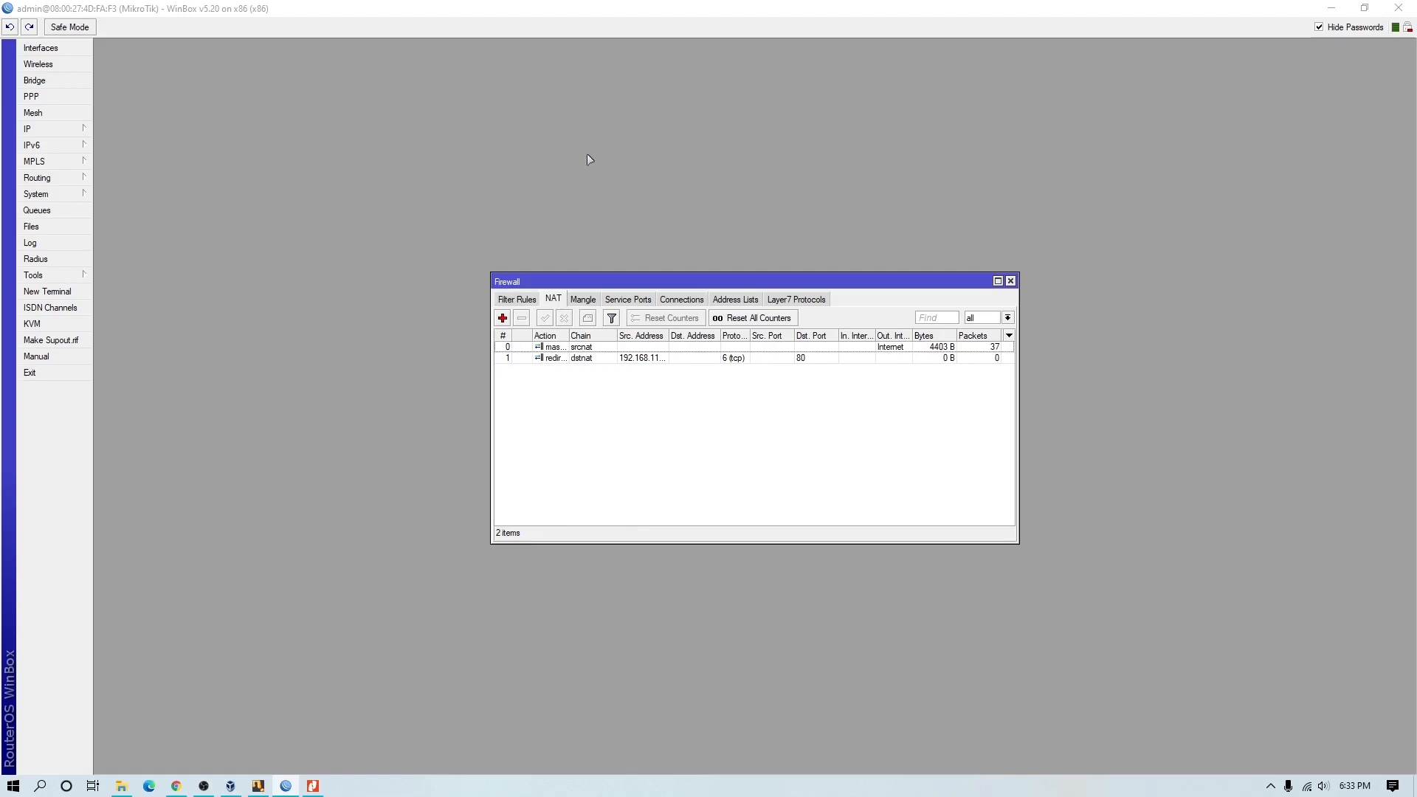
pyautogui.click(1010, 281)
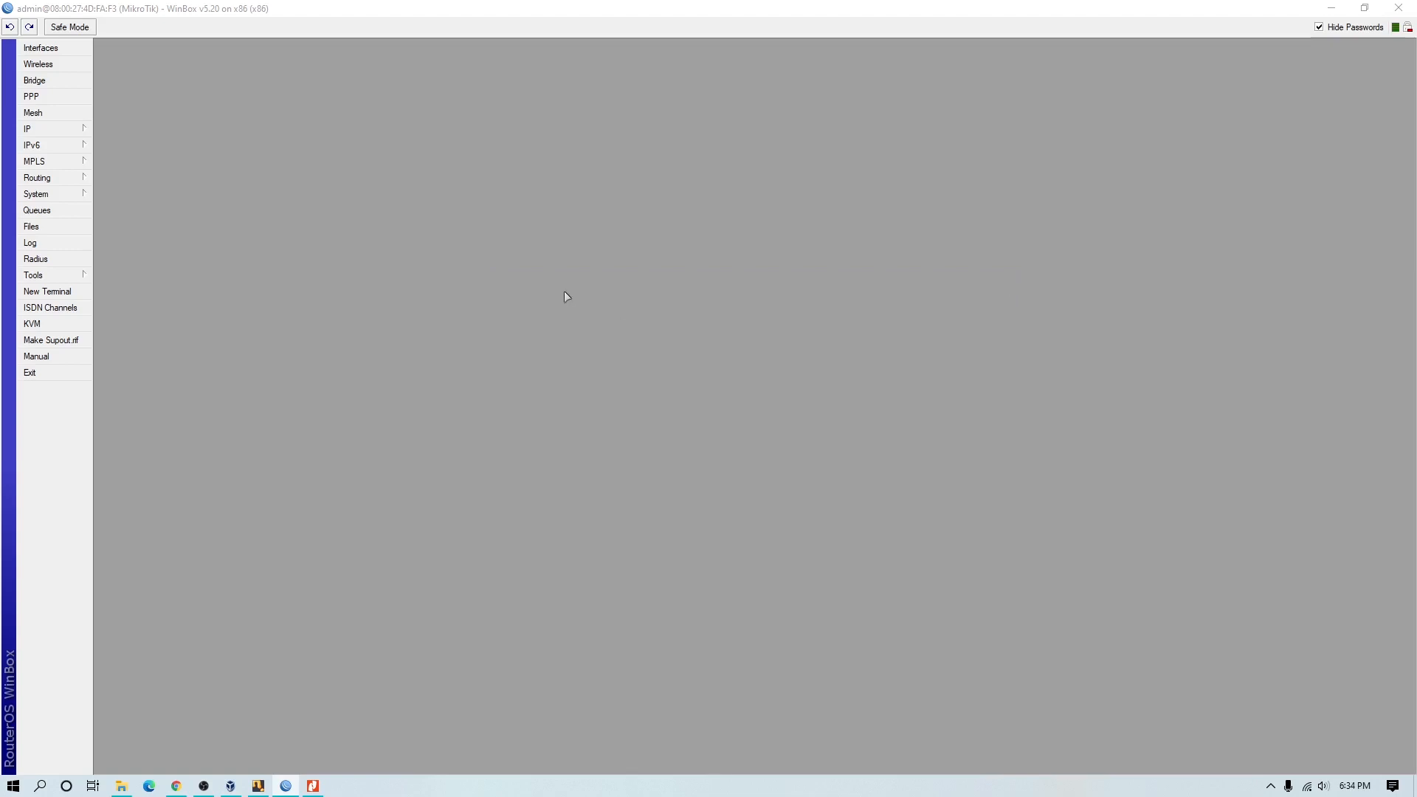
# Open the web proxy's access list from its settings and start a new access rule.
pyautogui.click(70, 129)
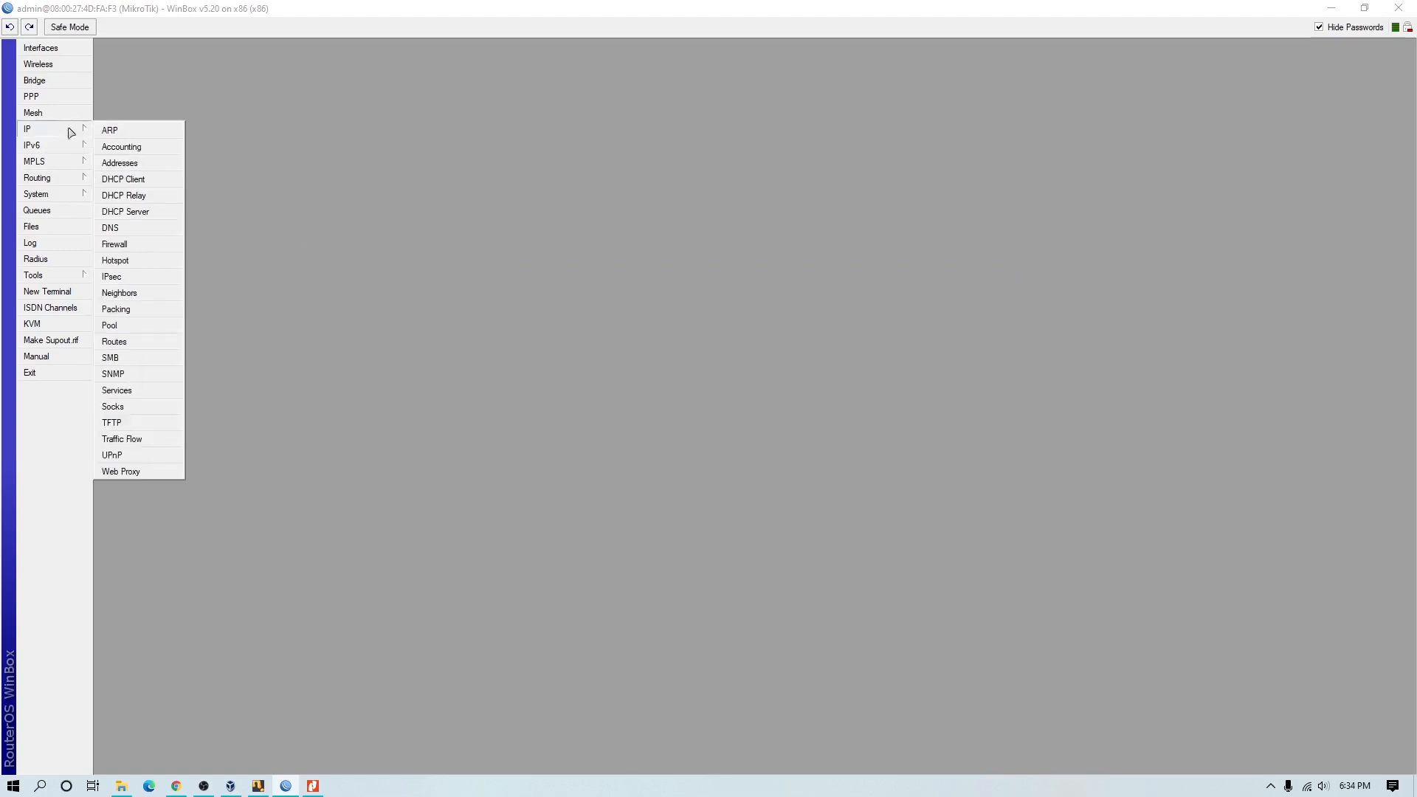
pyautogui.click(159, 472)
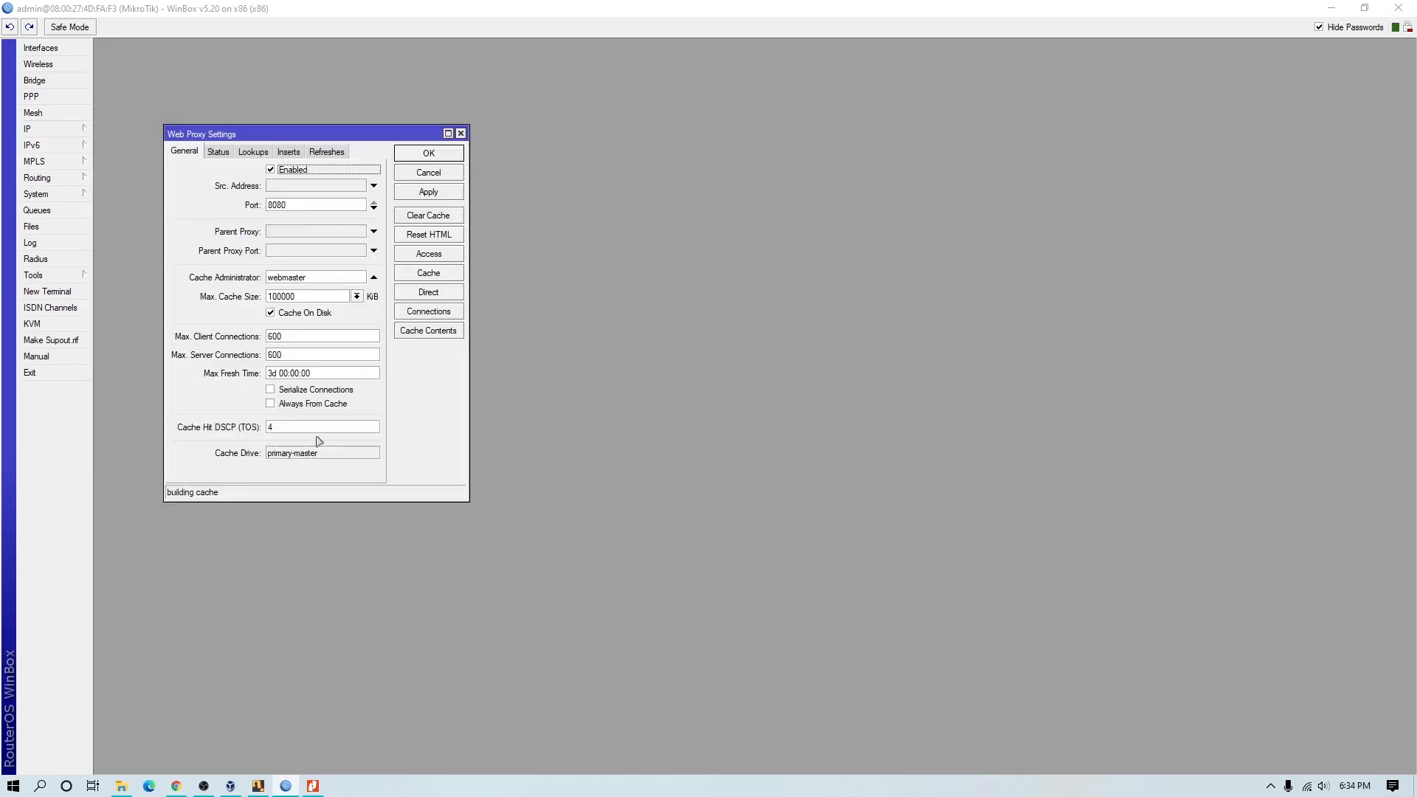
pyautogui.click(440, 256)
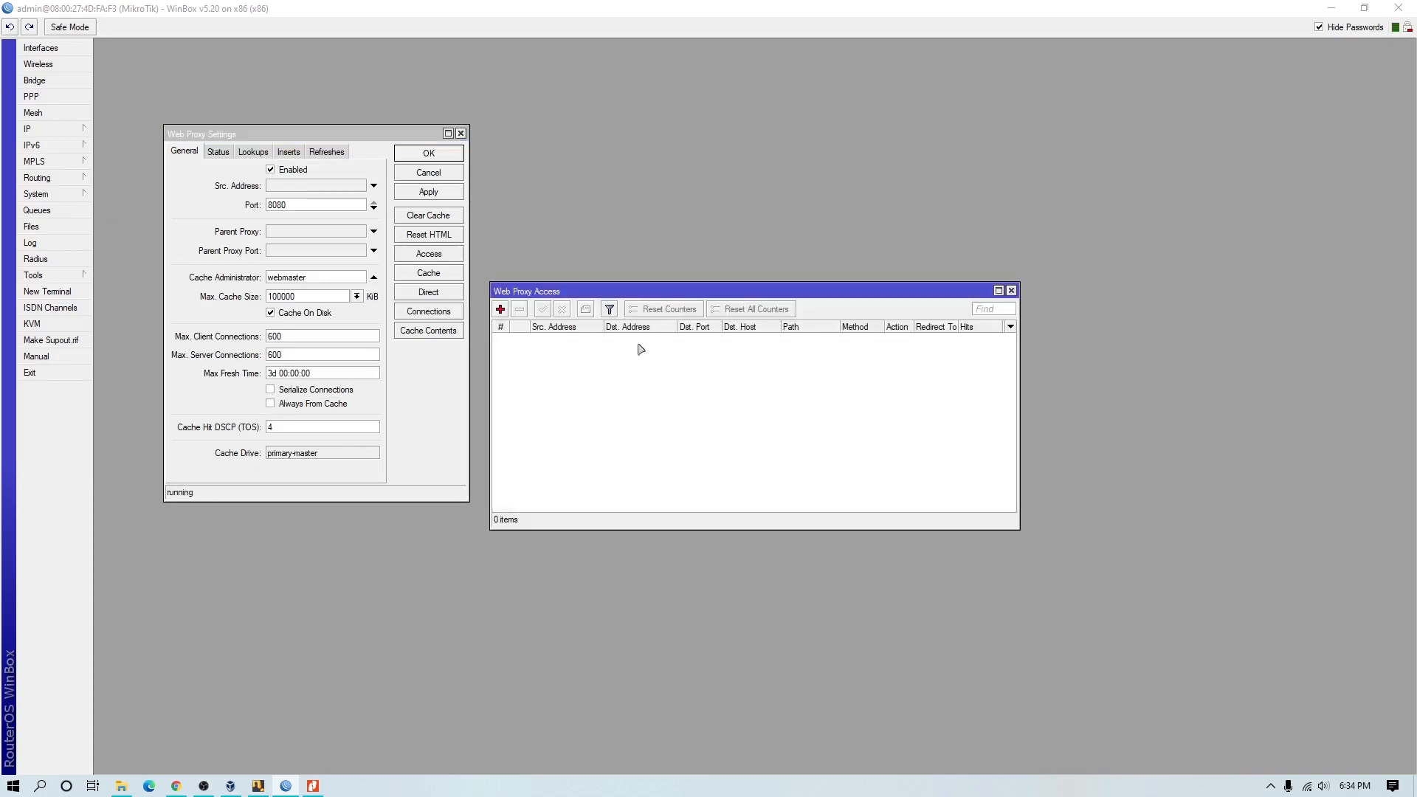
pyautogui.click(500, 310)
pyautogui.moveTo(691, 306); pyautogui.dragTo(528, 188)
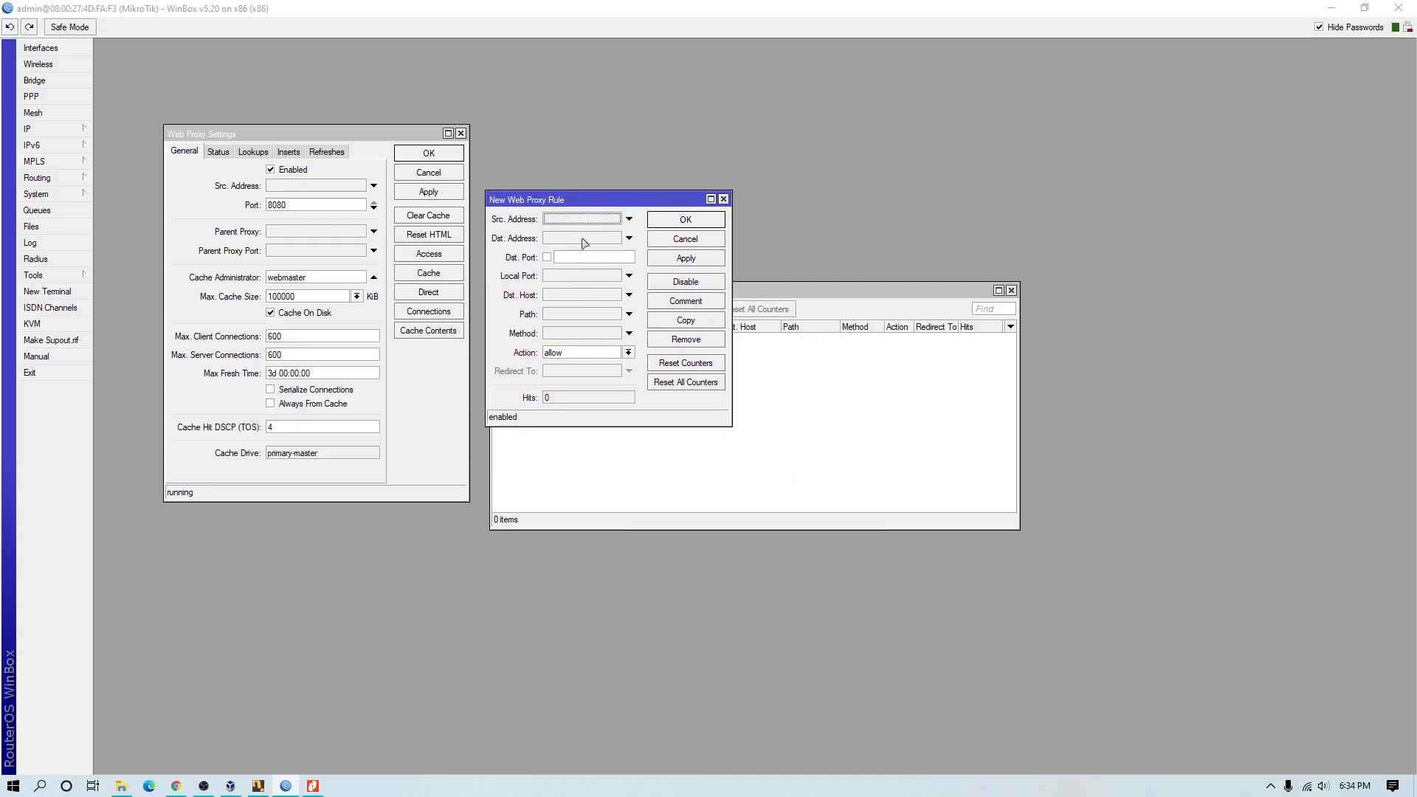
# Set the new web proxy rule's path to *download* and its action to deny, and save the rule.
pyautogui.click(570, 316)
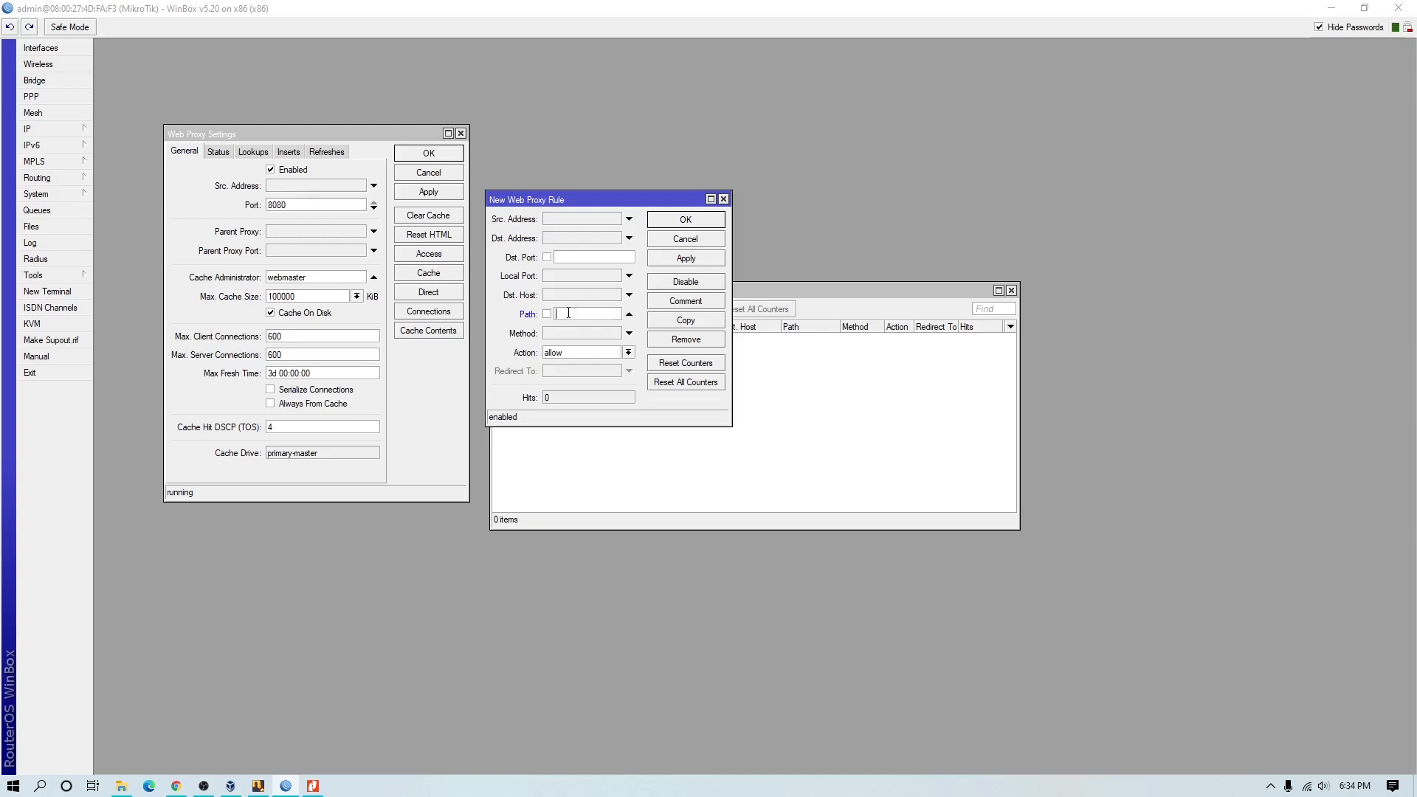
pyautogui.write('*download*')
pyautogui.click(628, 353)
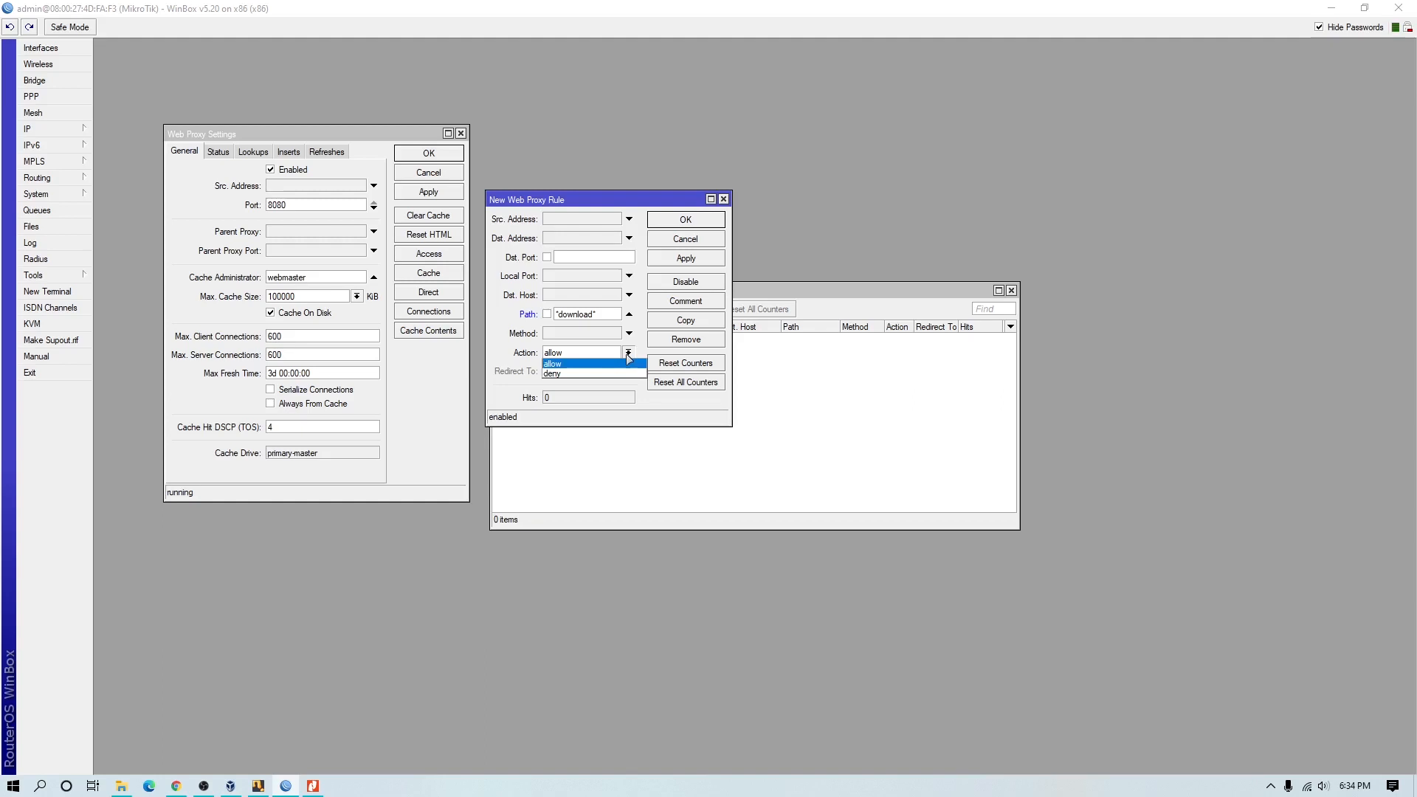
pyautogui.click(568, 374)
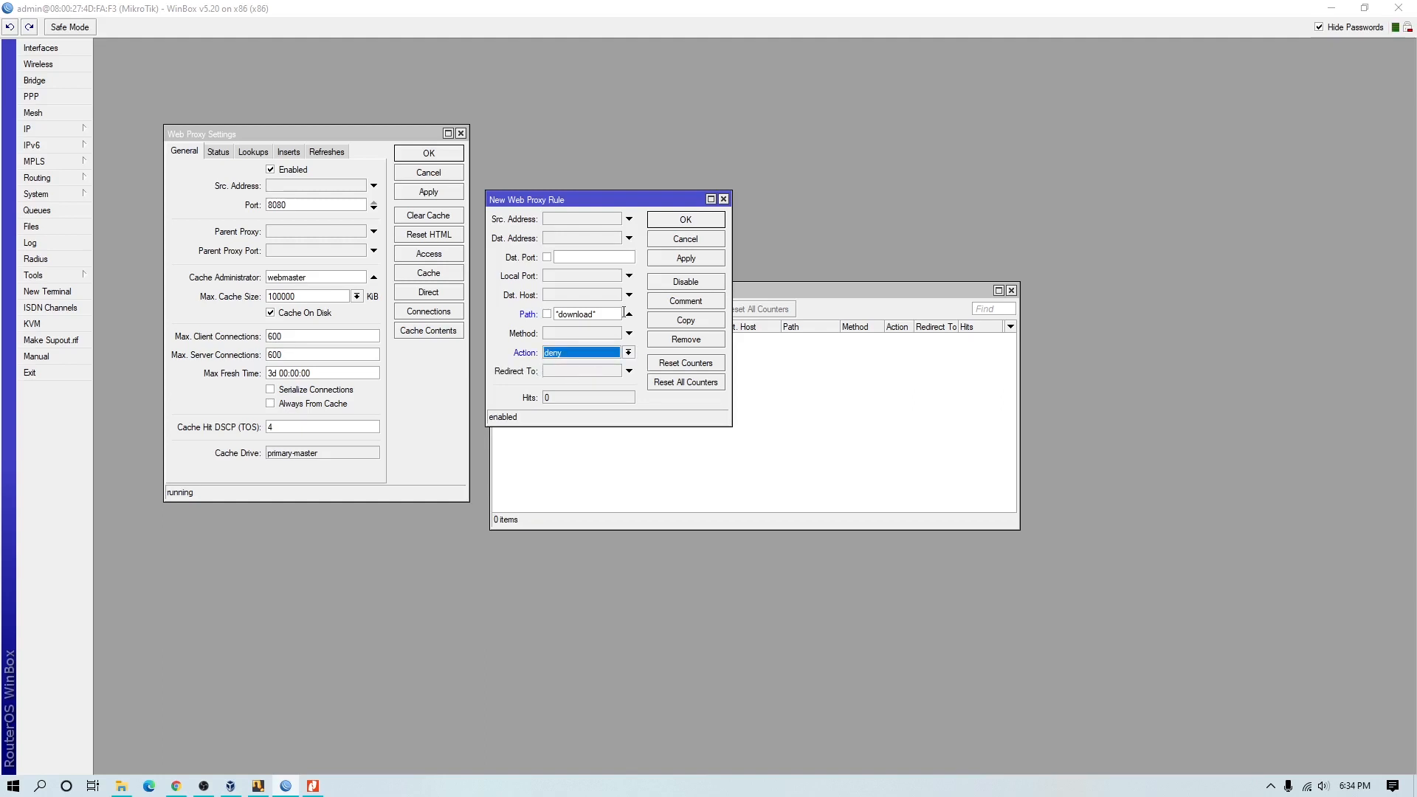
pyautogui.click(679, 220)
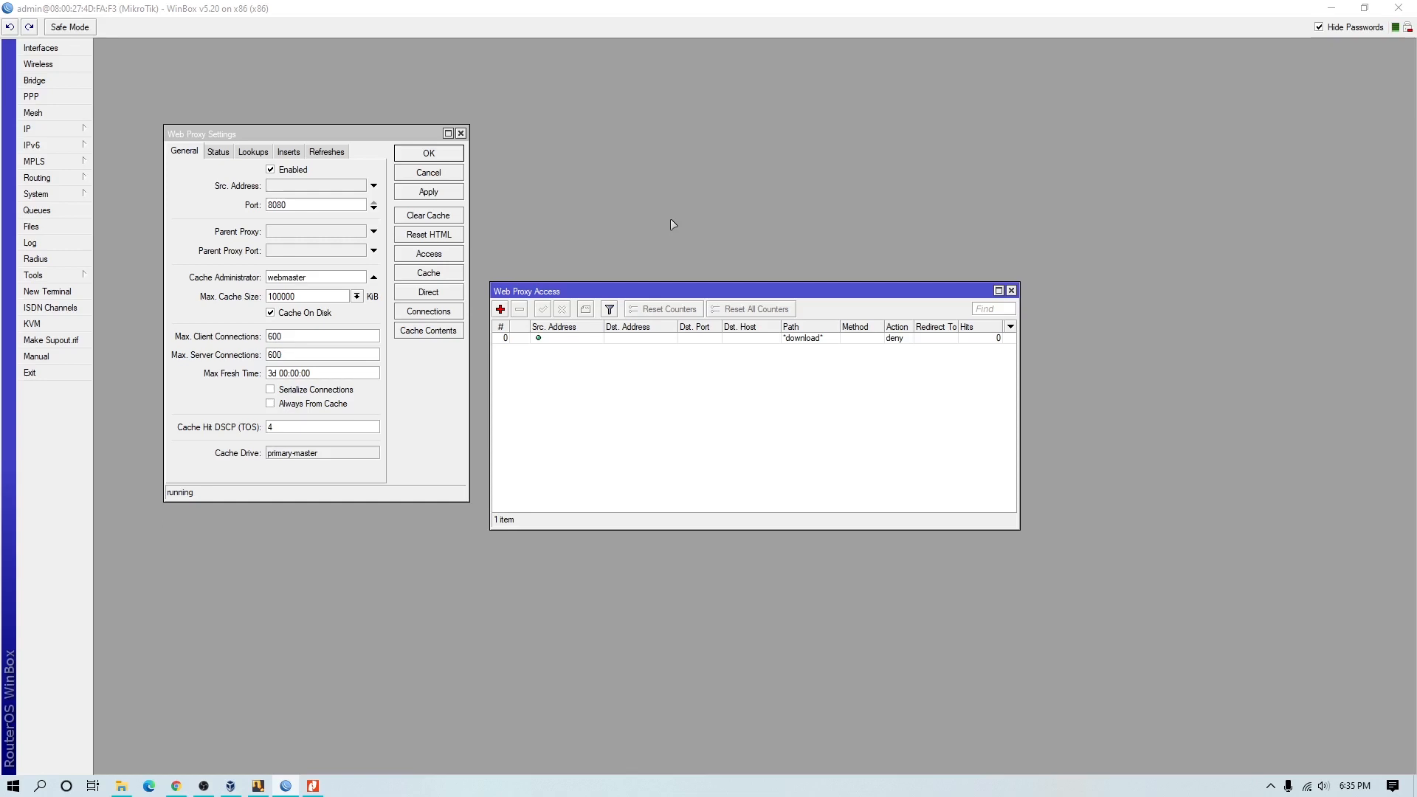
# Close the web proxy settings and access list, and exit the router session.
pyautogui.click(570, 327)
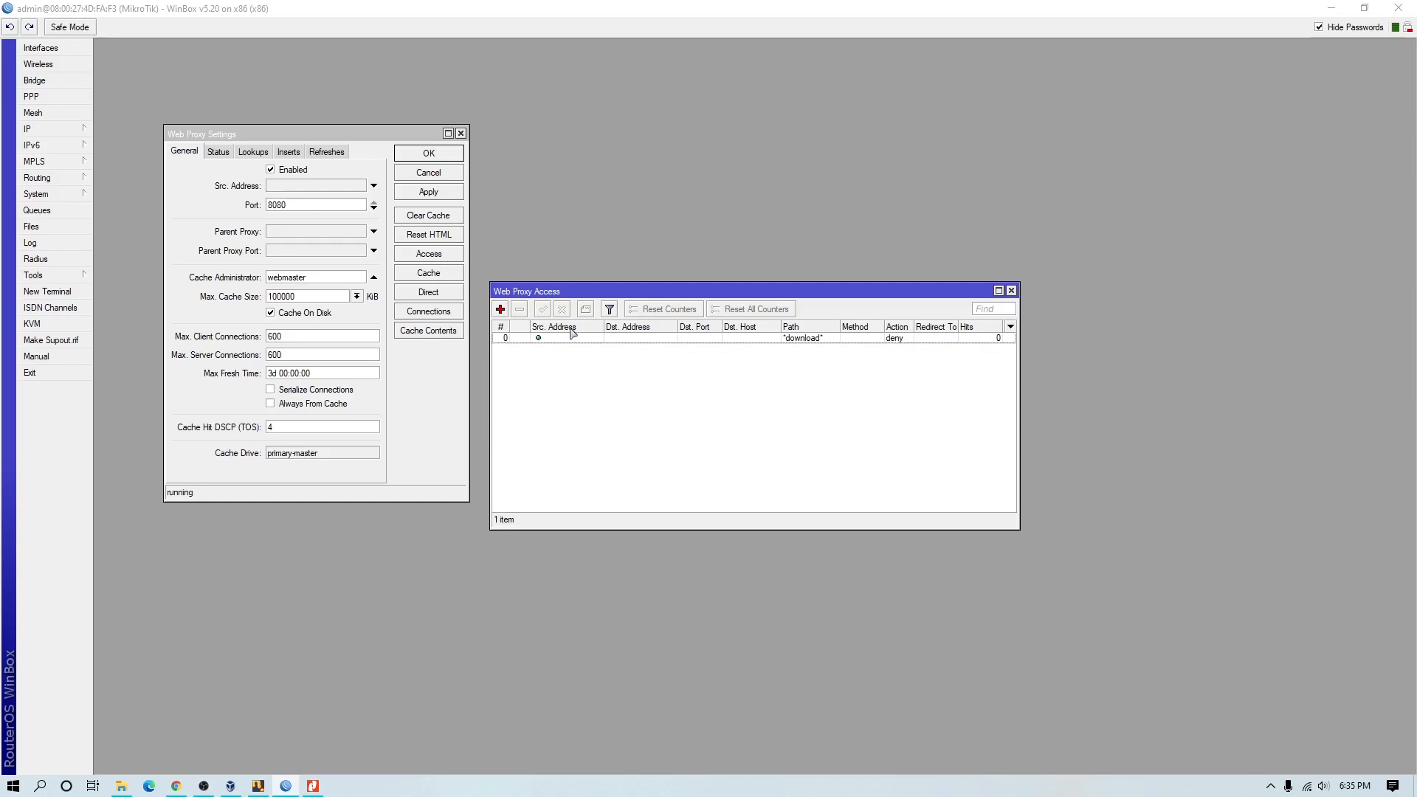
pyautogui.click(460, 133)
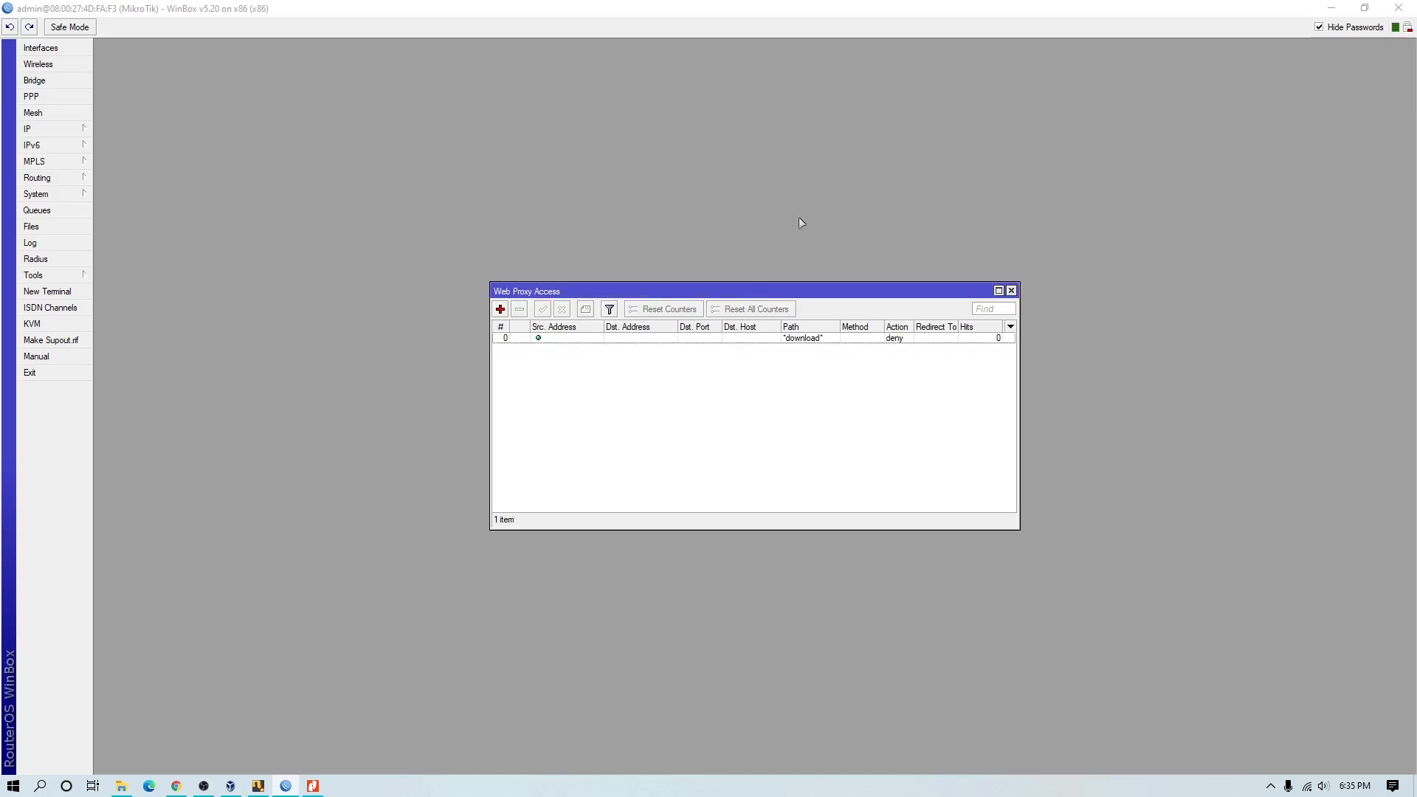
pyautogui.click(1011, 291)
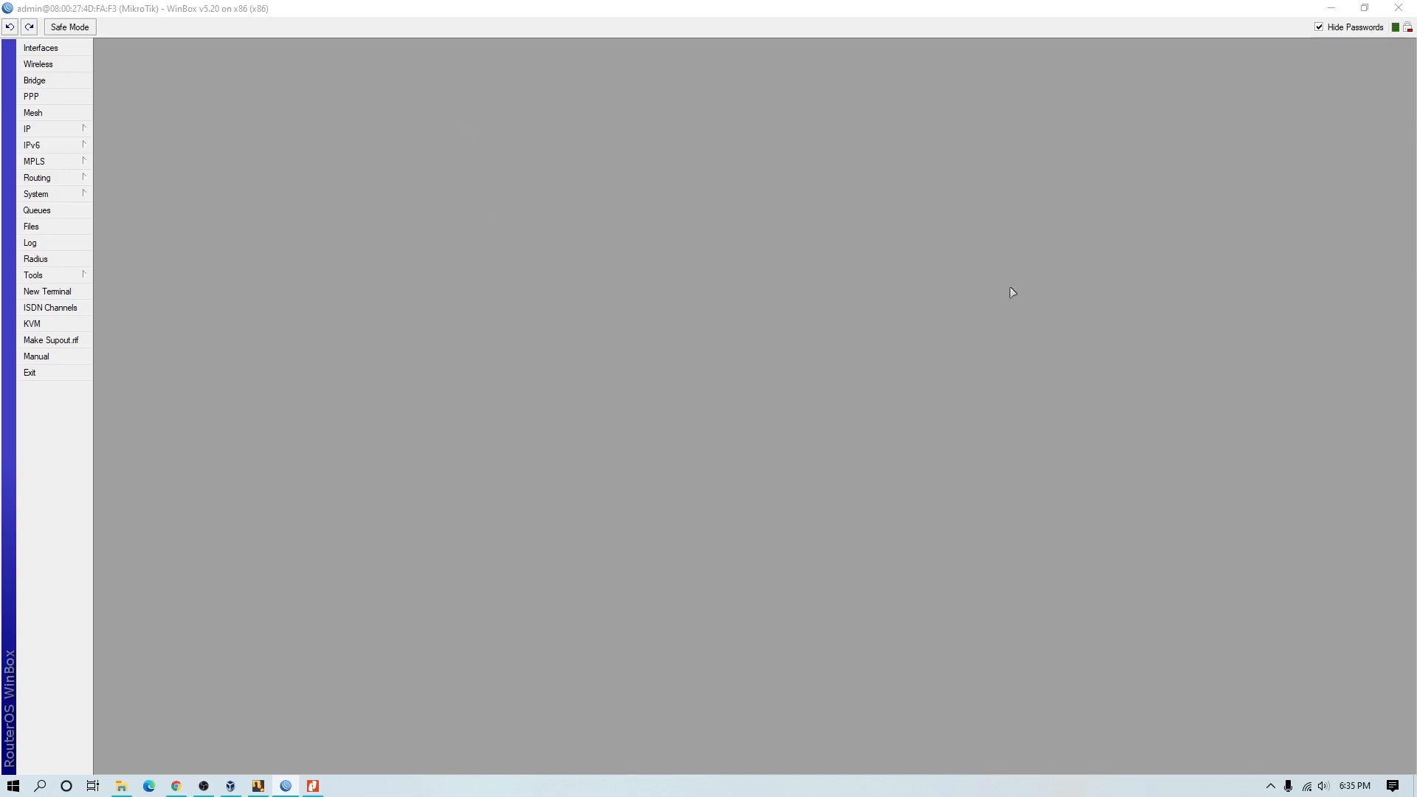
pyautogui.click(1410, 8)
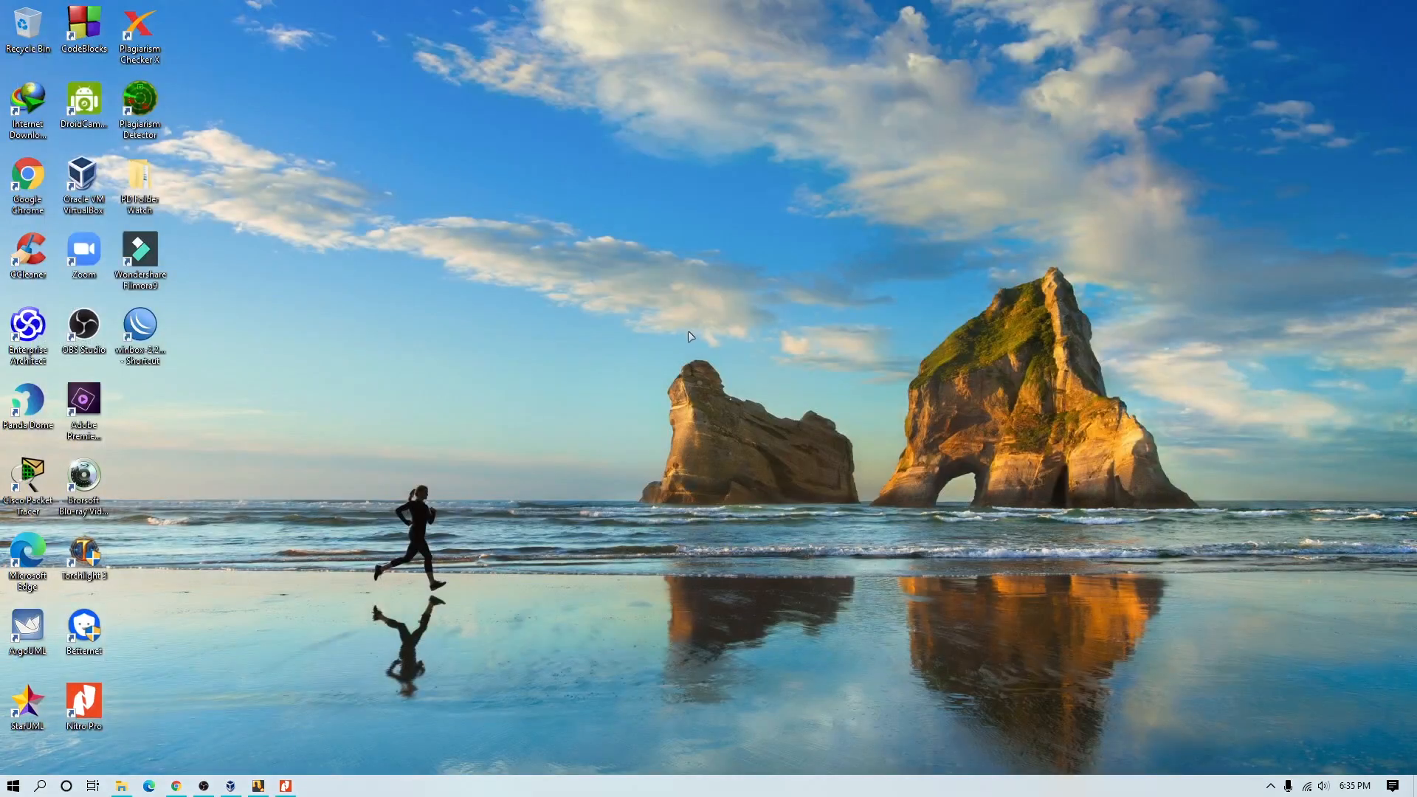